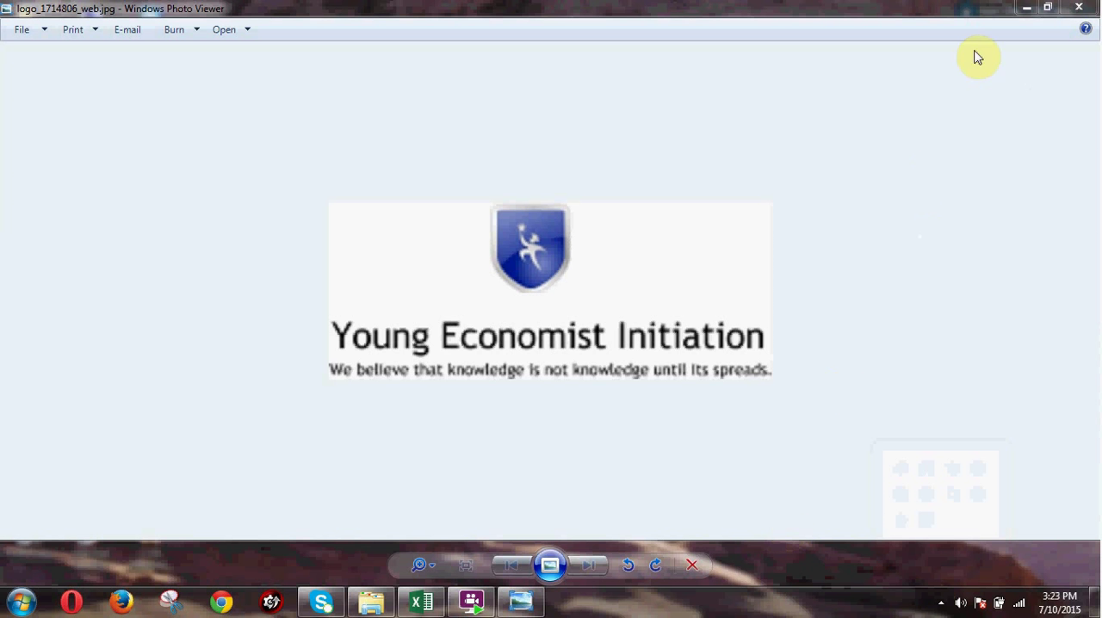
Switch to Book1.xlsx in Excel and review the Years, GDP, Dep Ratio and Invent data from the first row.
{"action": "left_click", "coordinate": [1027, 8]}
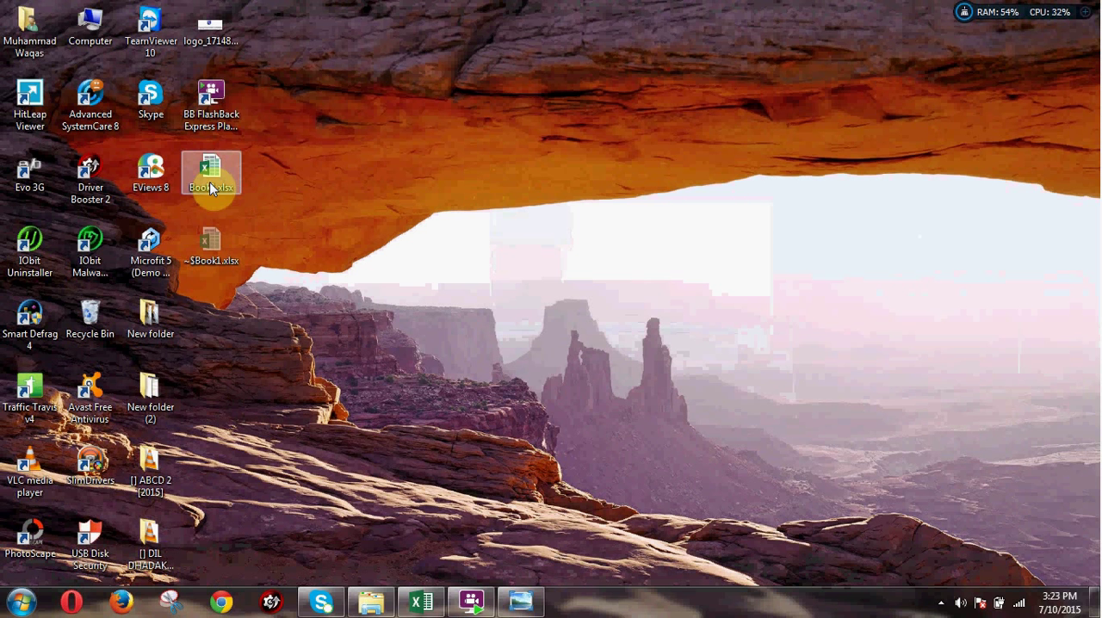
{"action": "left_click", "coordinate": [425, 602]}
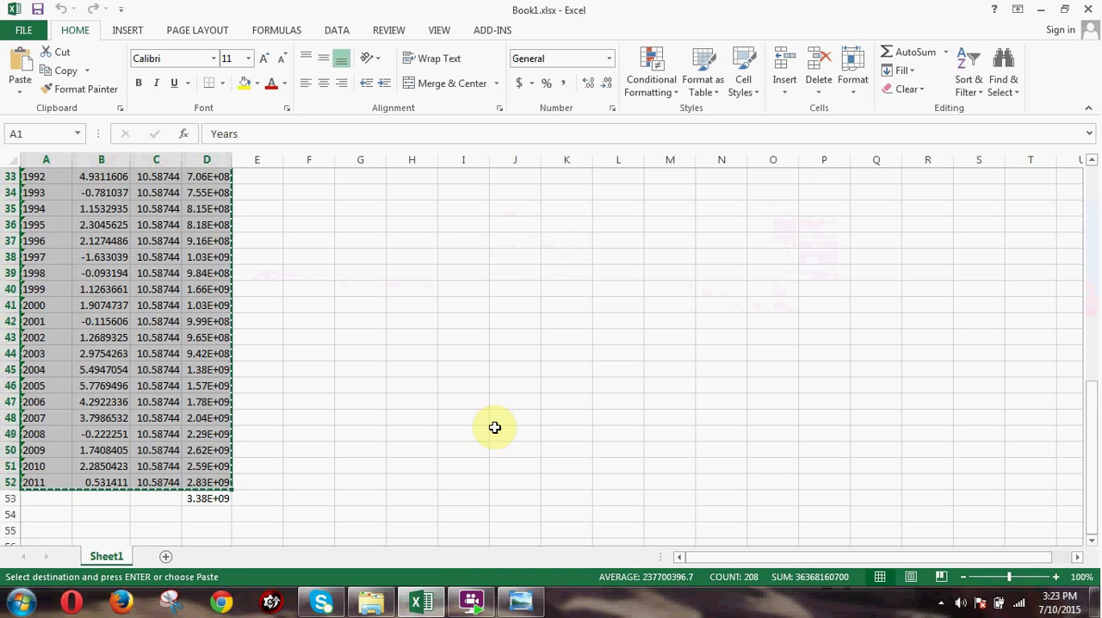
{"action": "left_click_drag", "start_coordinate": [1094, 444], "coordinate": [1093, 438]}
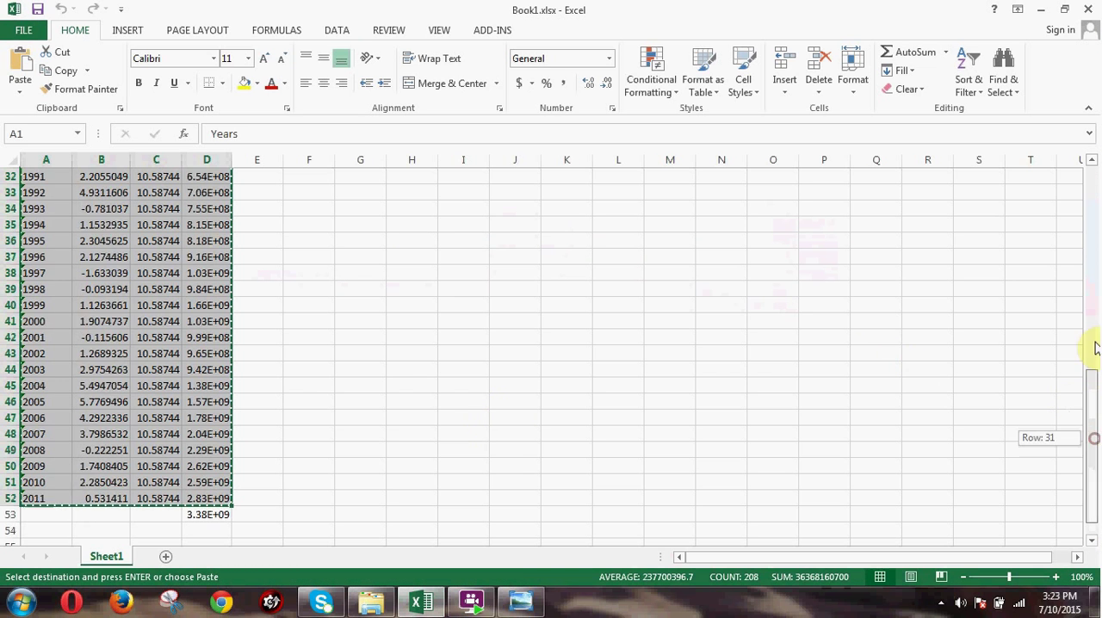
{"action": "left_click_drag", "start_coordinate": [1094, 348], "coordinate": [1089, 207]}
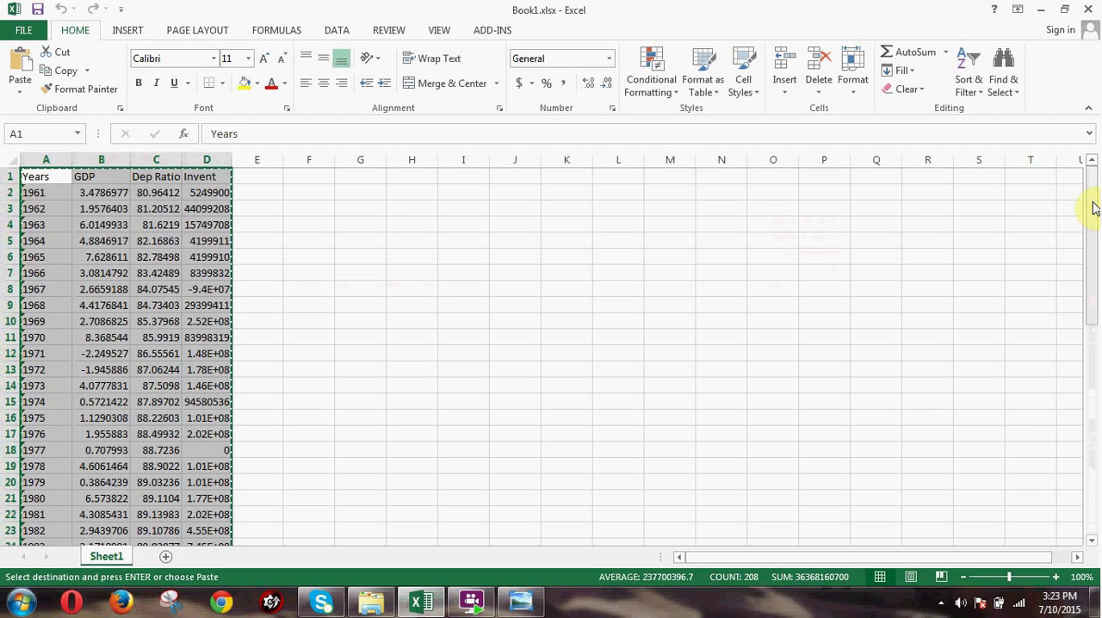
{"action": "left_click", "coordinate": [1039, 8]}
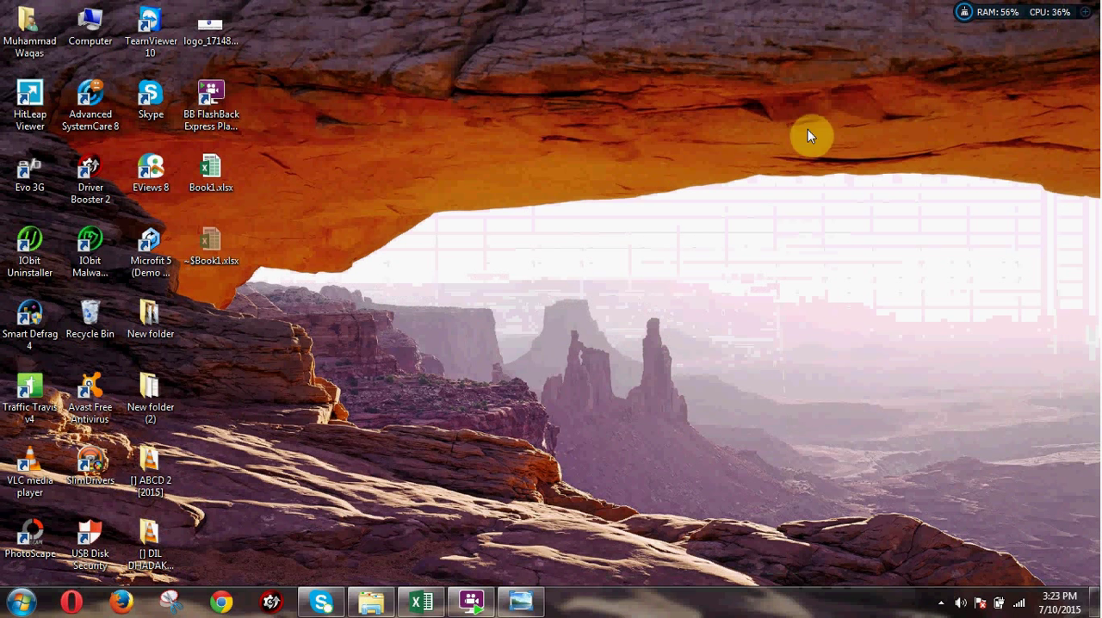
Launch EViews and try to import the copied Excel data as a new workfile dated by the years series.
{"action": "double_click", "coordinate": [156, 183]}
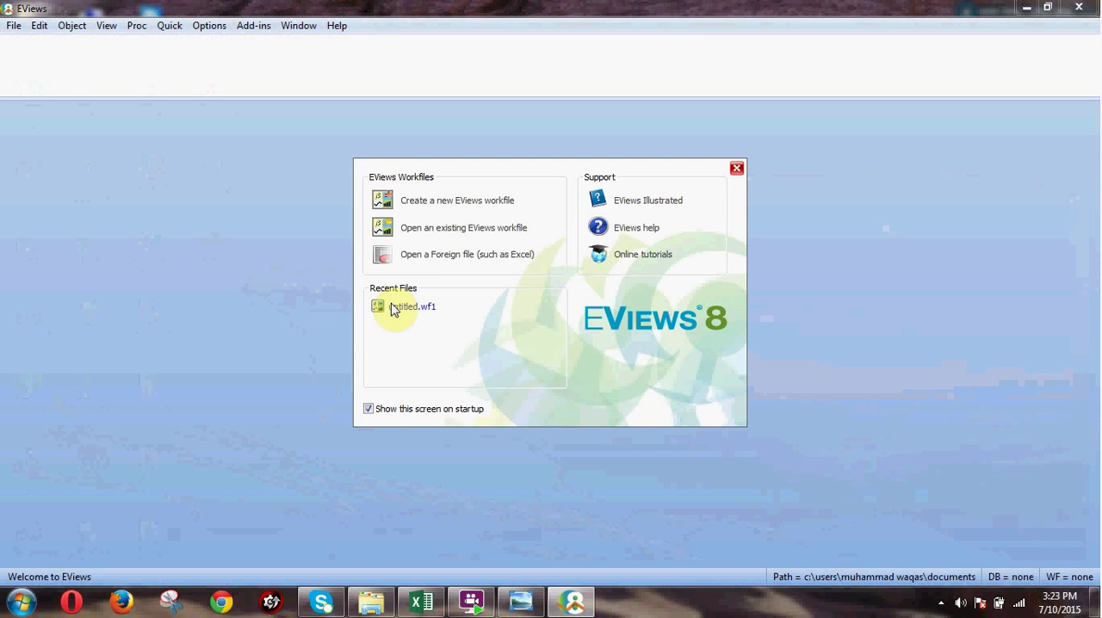
{"action": "left_click", "coordinate": [735, 172]}
{"action": "right_click", "coordinate": [375, 212]}
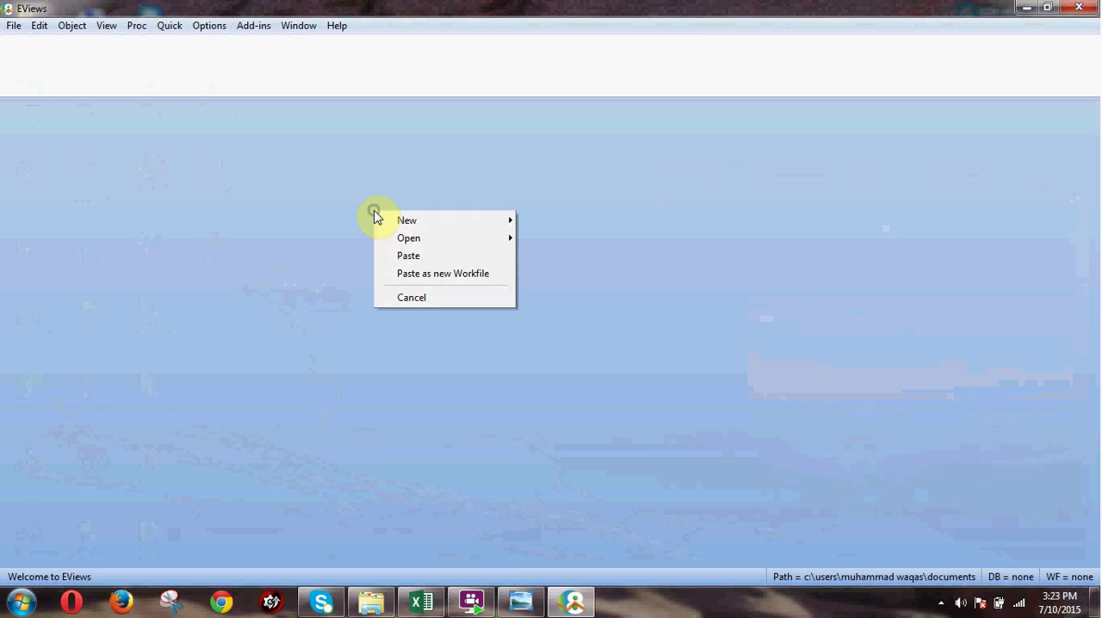
{"action": "left_click", "coordinate": [422, 274]}
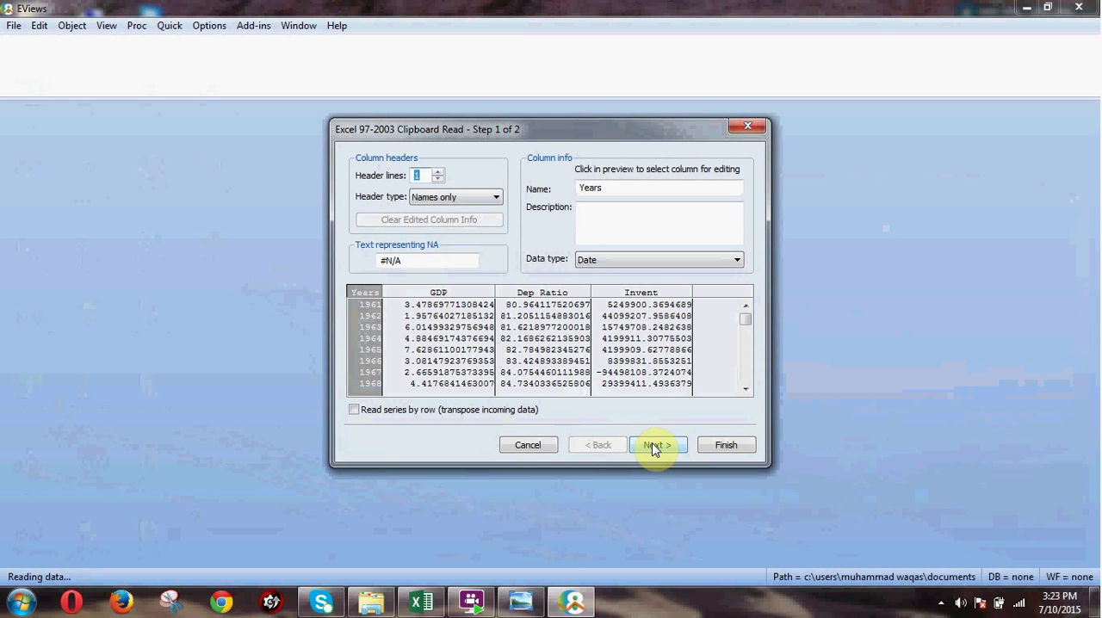
{"action": "left_click", "coordinate": [653, 447]}
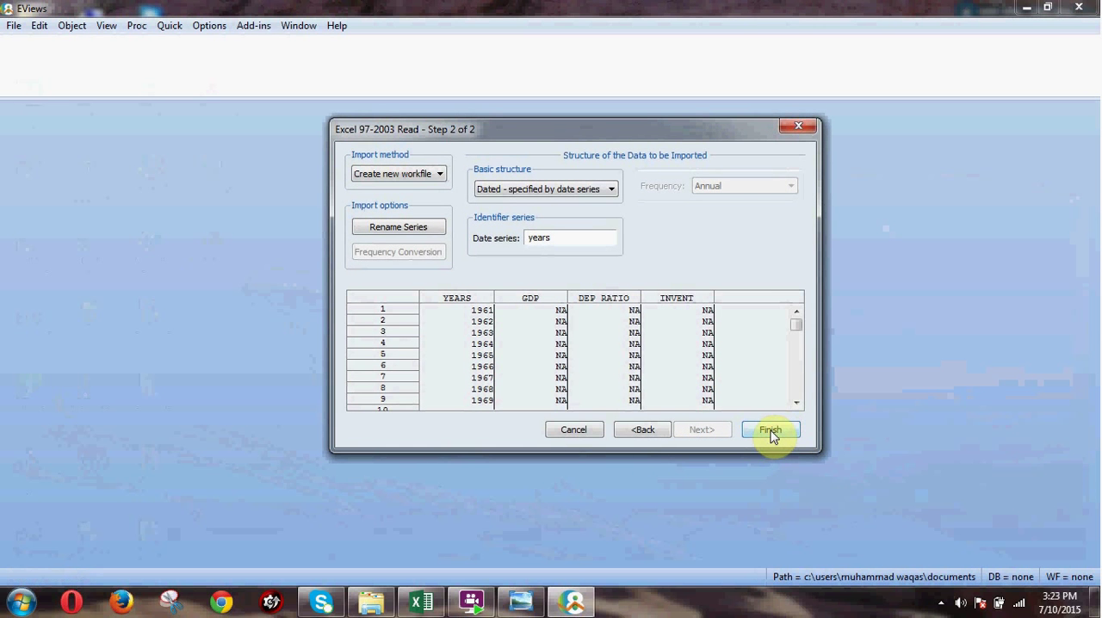
{"action": "left_click", "coordinate": [771, 433]}
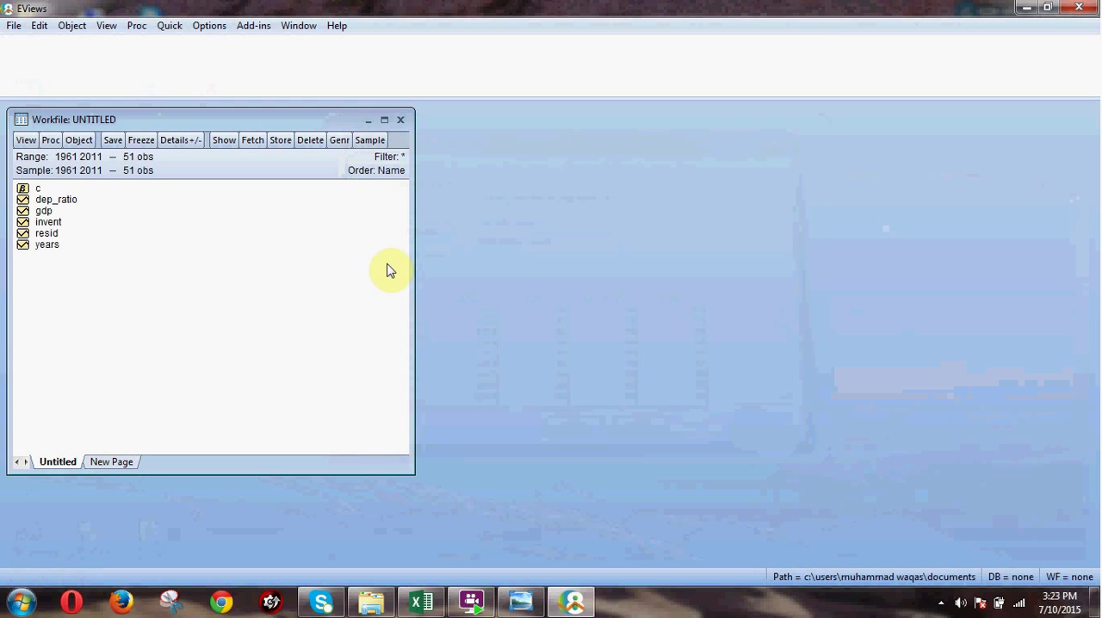
Check the values of the imported invent series and close EViews without saving the workfile.
{"action": "double_click", "coordinate": [49, 221]}
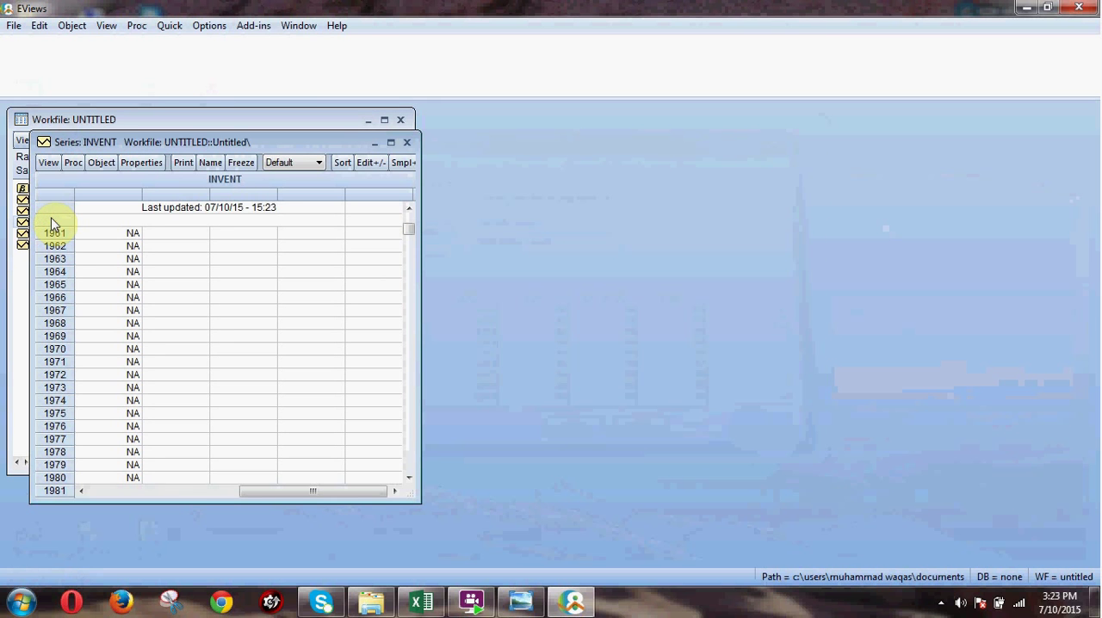
{"action": "left_click", "coordinate": [406, 142]}
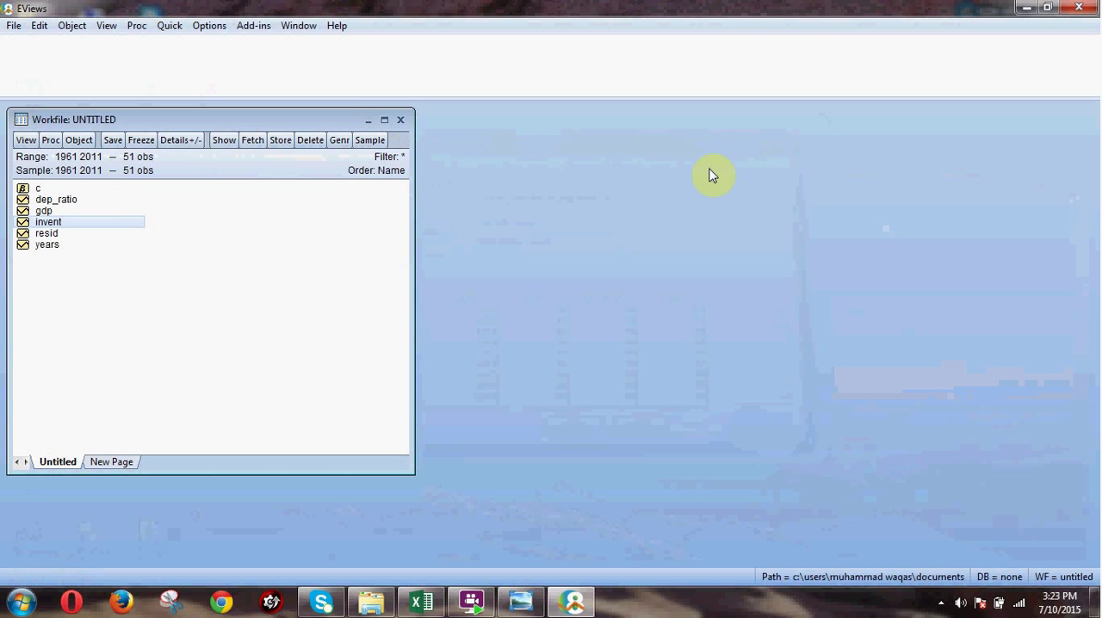
{"action": "left_click", "coordinate": [1078, 7]}
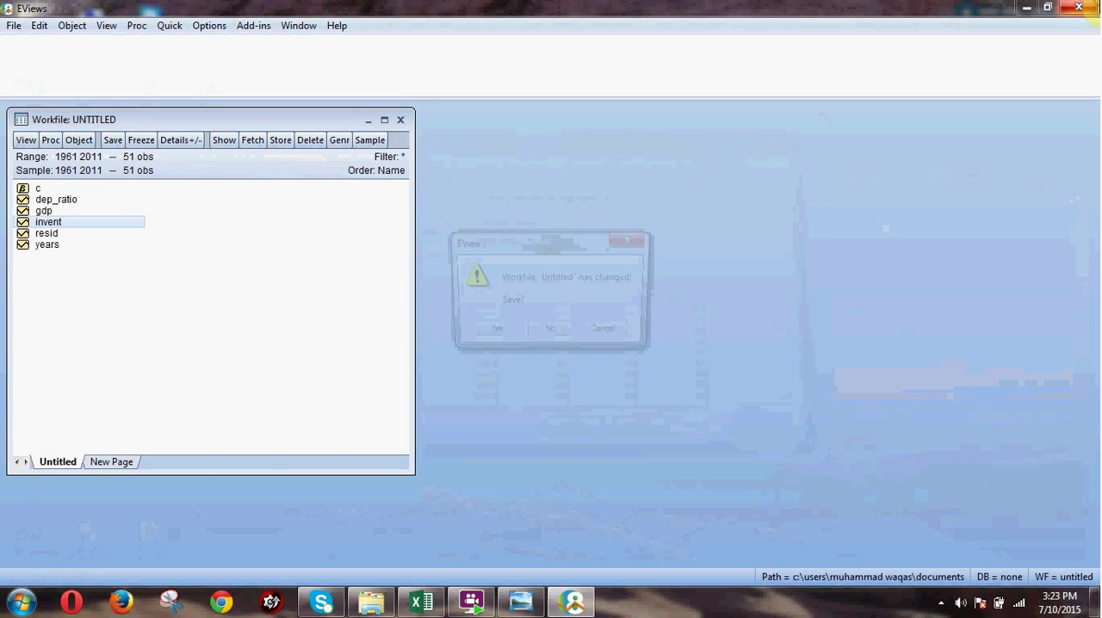
{"action": "left_click", "coordinate": [549, 335]}
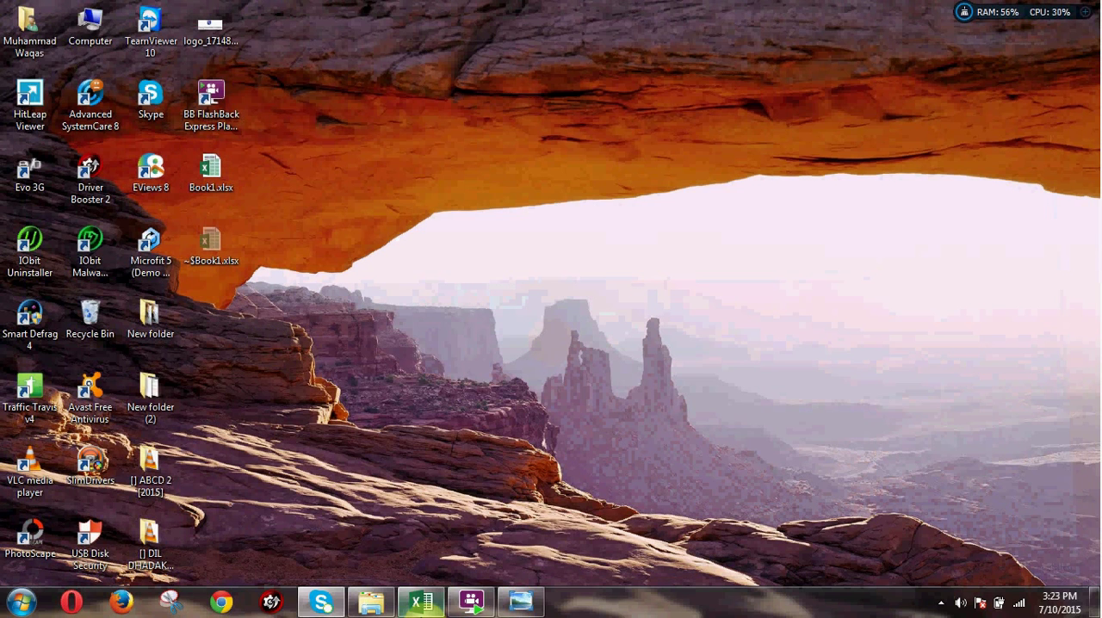
Bring up the Excel workbook briefly, relaunch EViews and paste the copied data as a new workfile dated by the years series.
{"action": "left_click", "coordinate": [419, 605]}
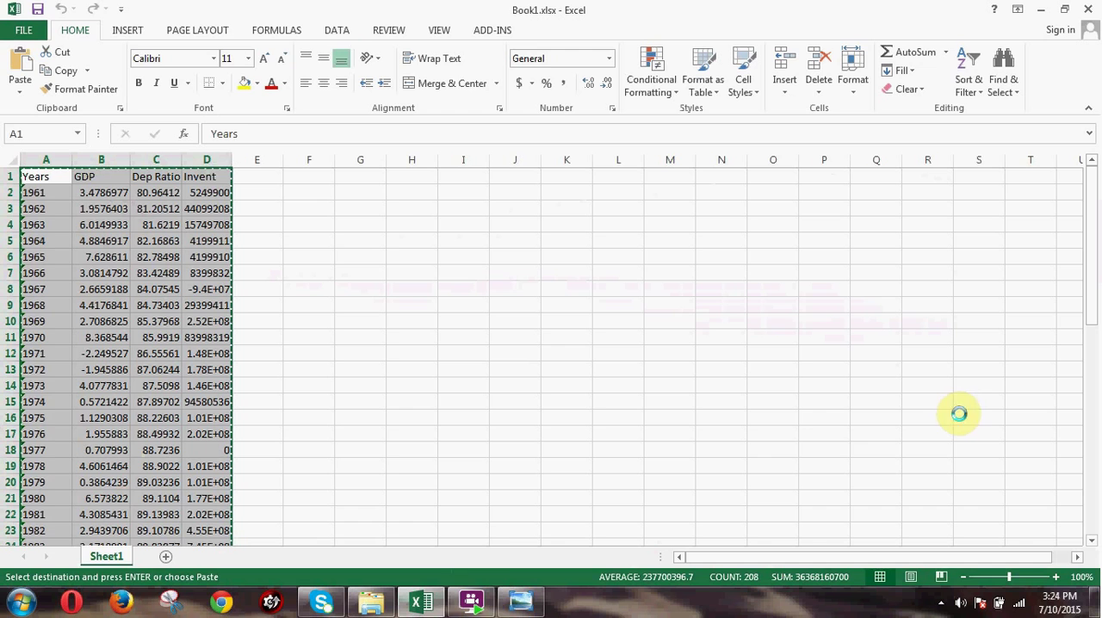
{"action": "left_click", "coordinate": [441, 608]}
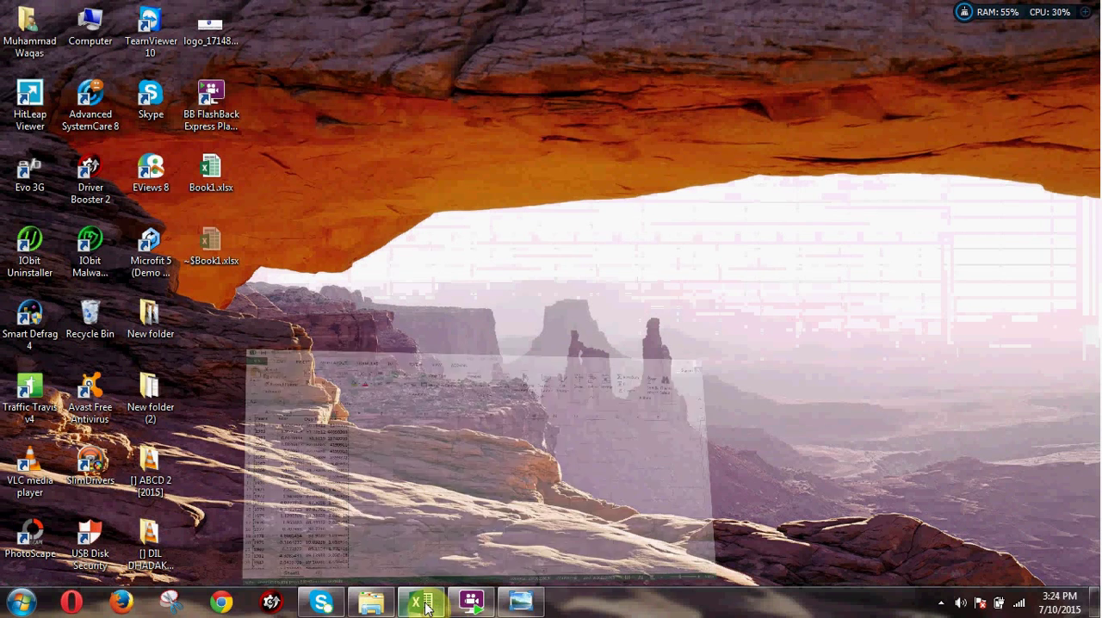
{"action": "double_click", "coordinate": [146, 181]}
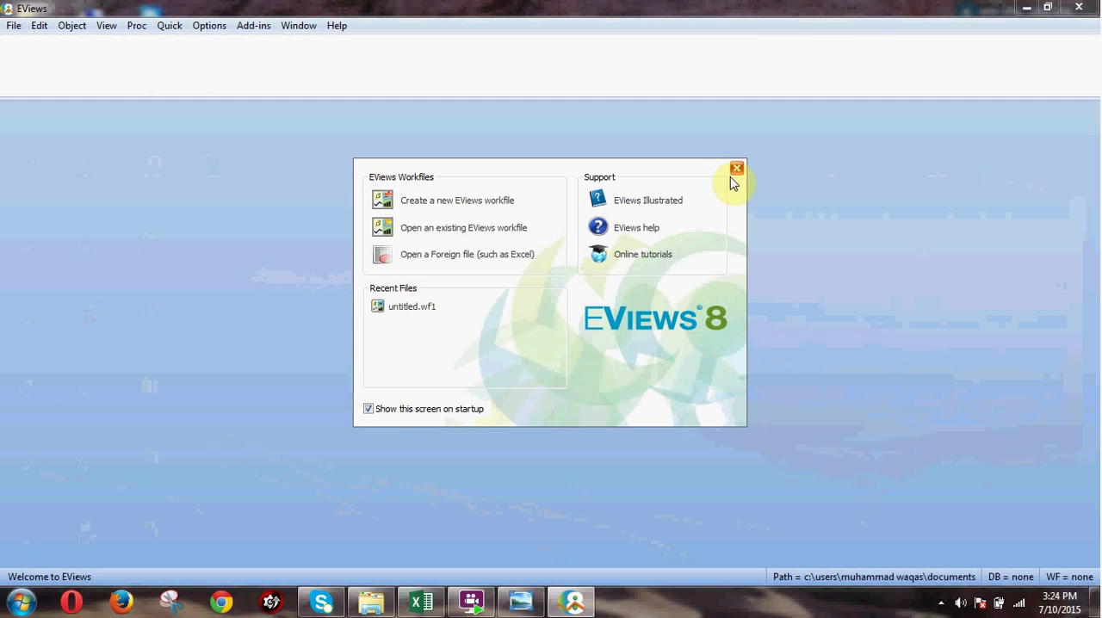
{"action": "left_click", "coordinate": [733, 172]}
{"action": "right_click", "coordinate": [366, 276]}
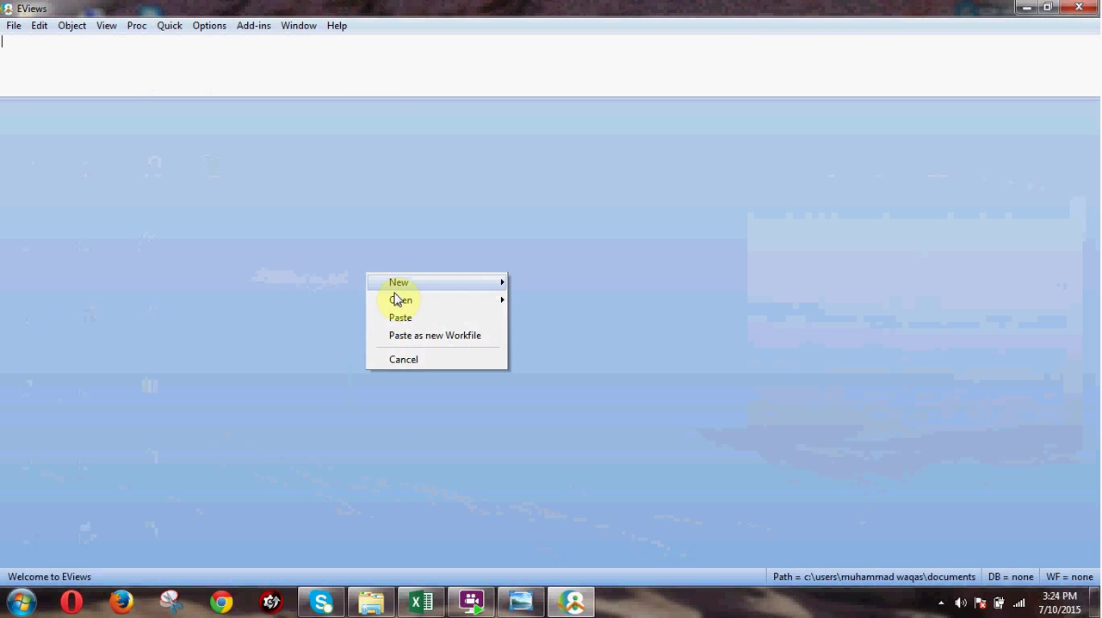
{"action": "left_click", "coordinate": [419, 343]}
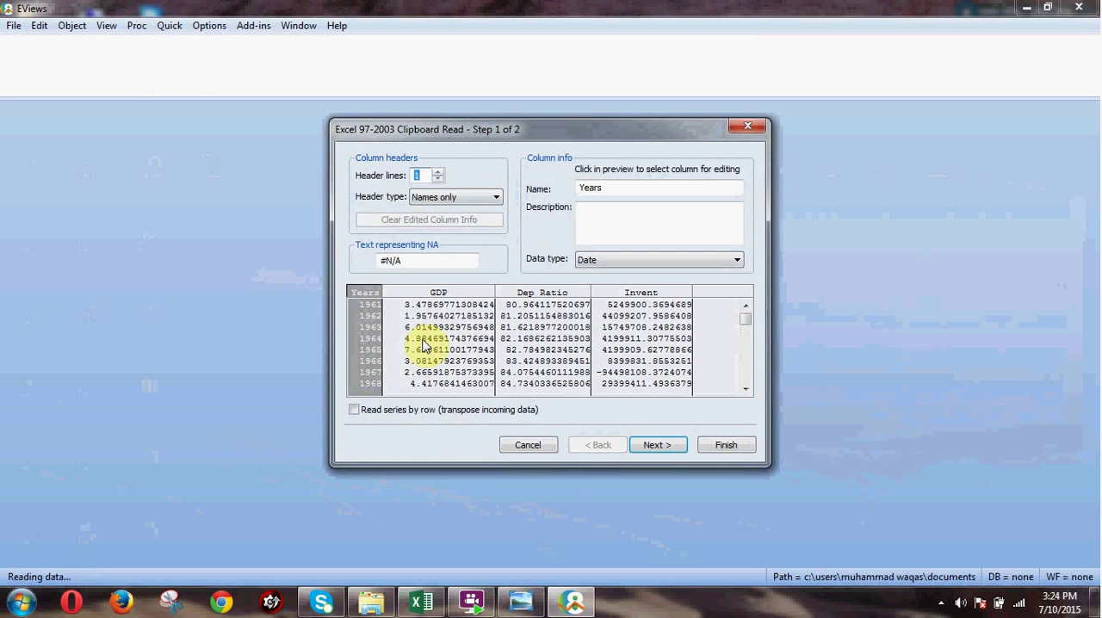
{"action": "left_click", "coordinate": [651, 444]}
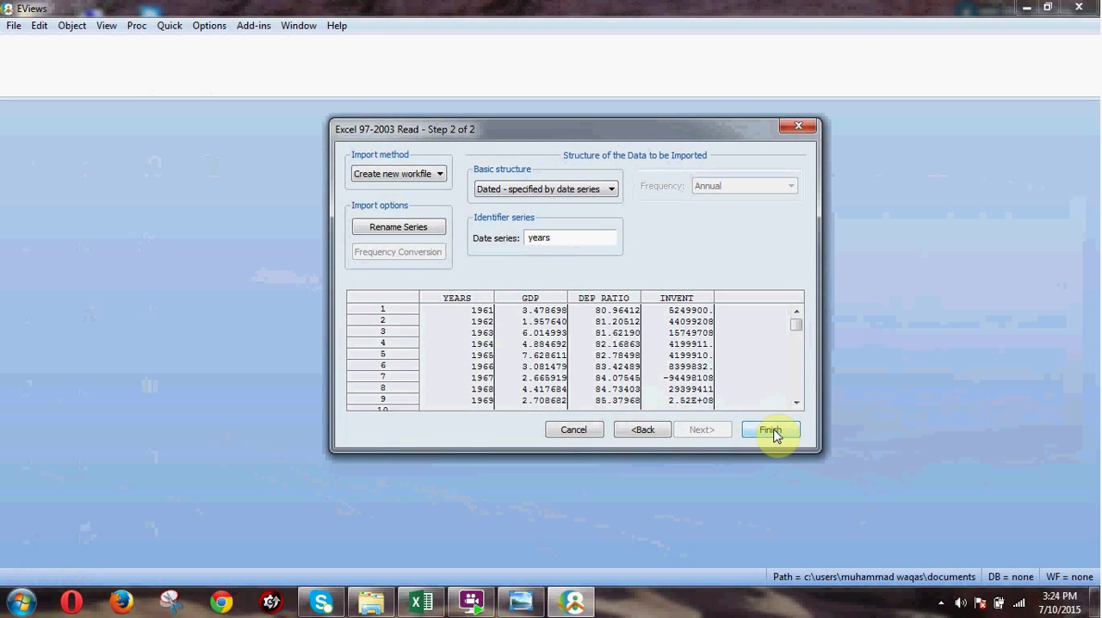
{"action": "left_click", "coordinate": [771, 432]}
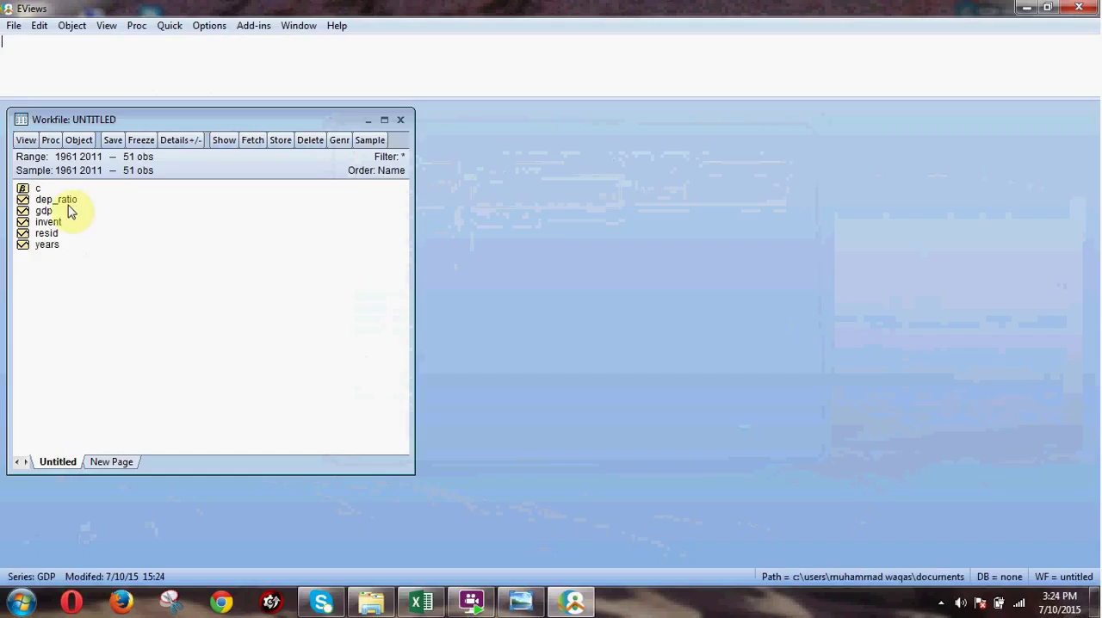
Look over the gdp, dep_ratio, invent and years series in the new workfile.
{"action": "left_click", "coordinate": [49, 211]}
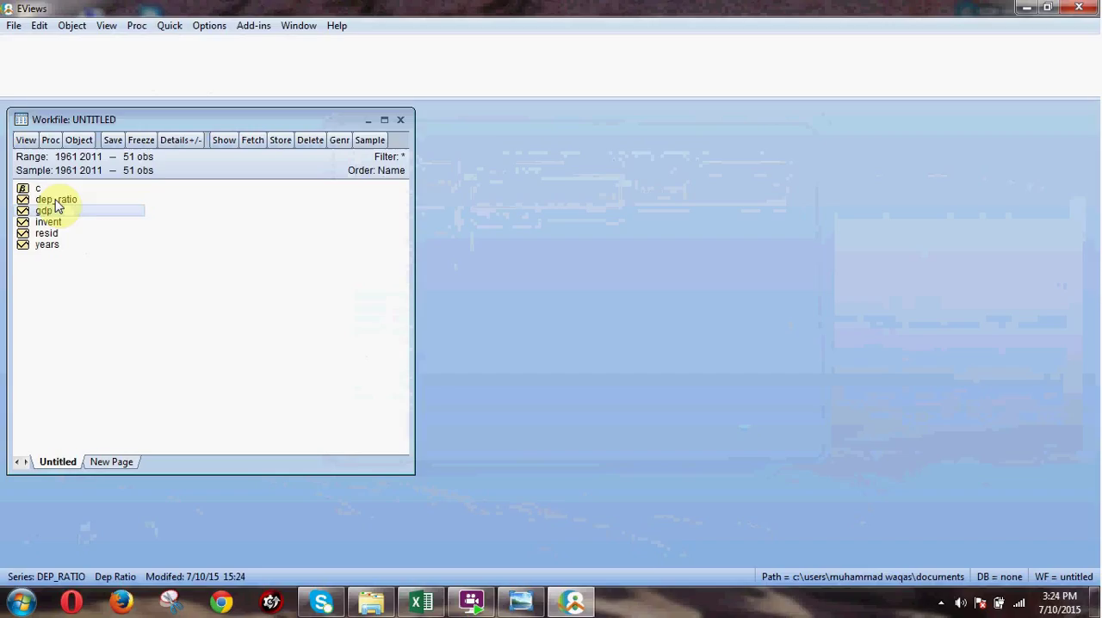
{"action": "left_click", "coordinate": [55, 200]}
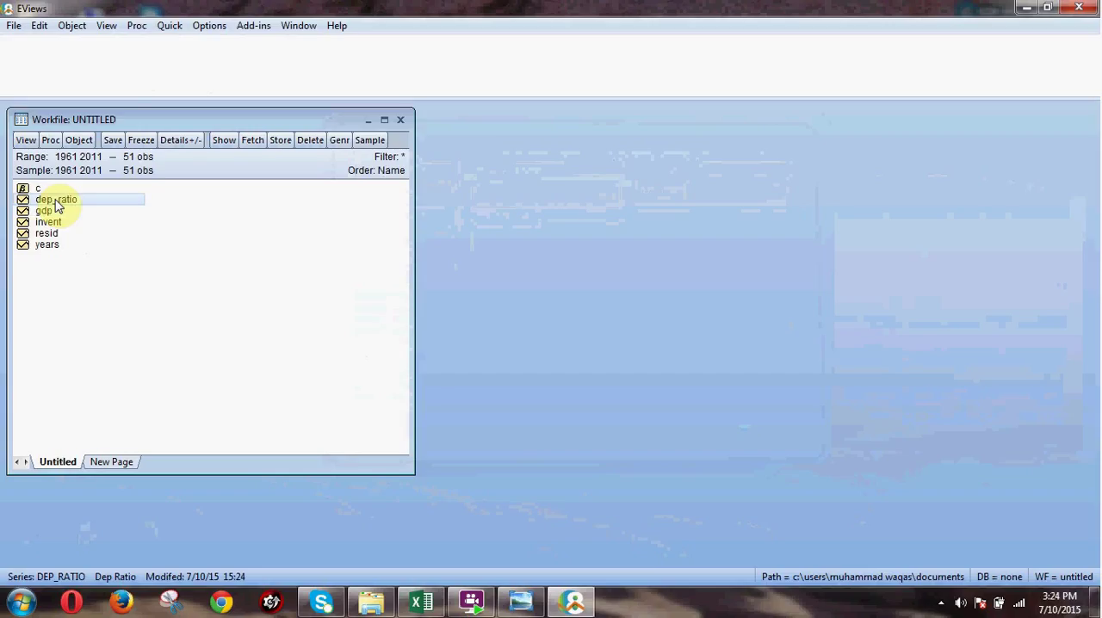
{"action": "left_click", "coordinate": [56, 227]}
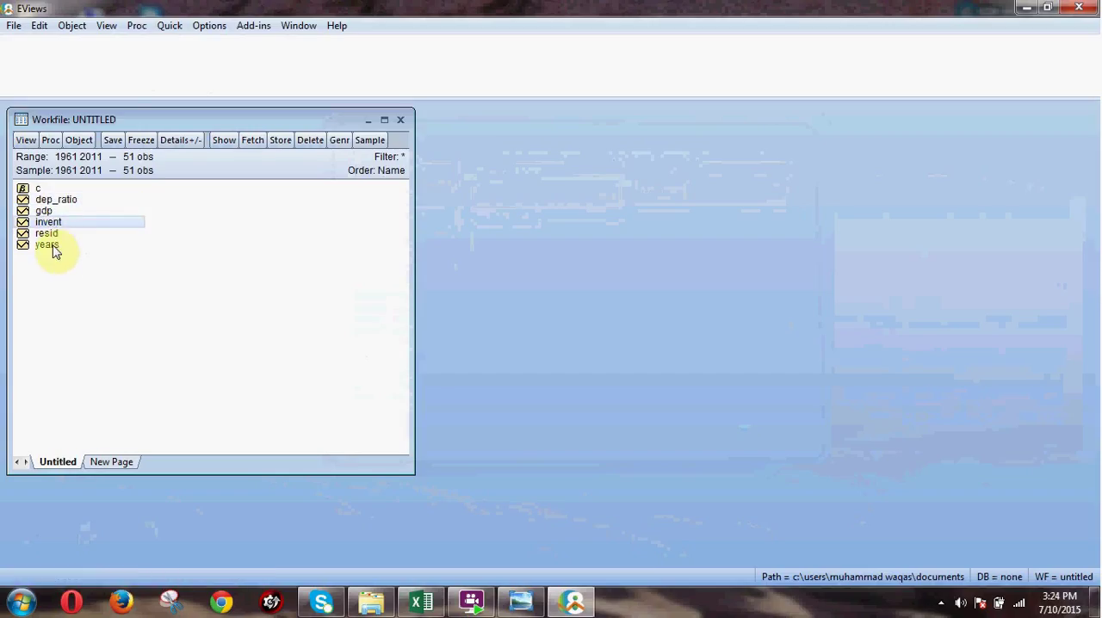
{"action": "left_click", "coordinate": [52, 246]}
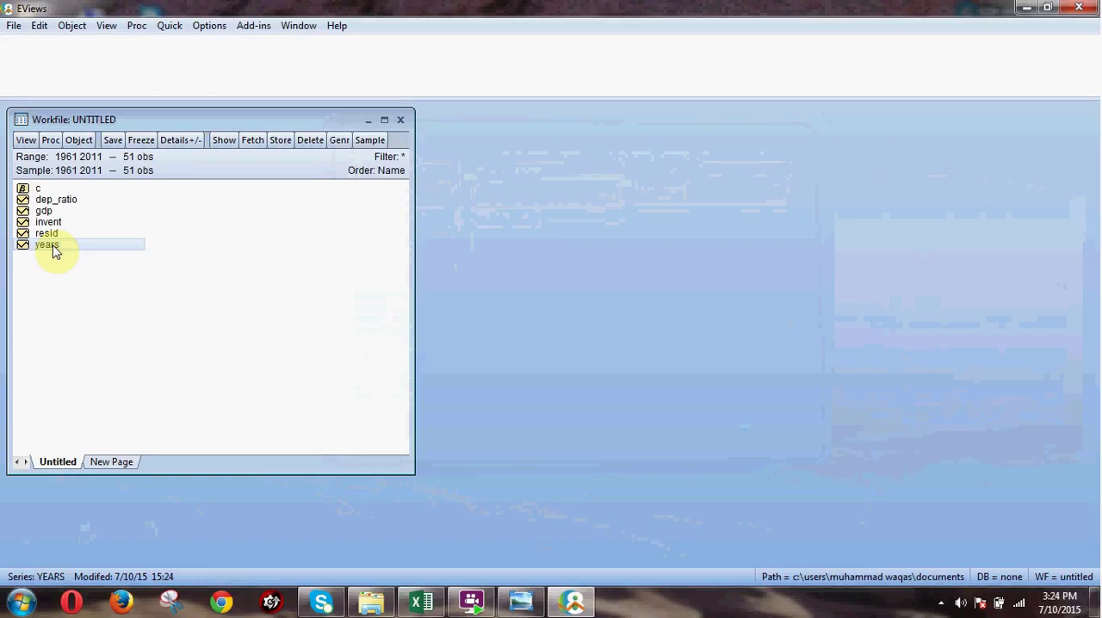
Start a new equation estimation with the LS - Least Squares (NLS and ARMA) method.
{"action": "left_click", "coordinate": [164, 33]}
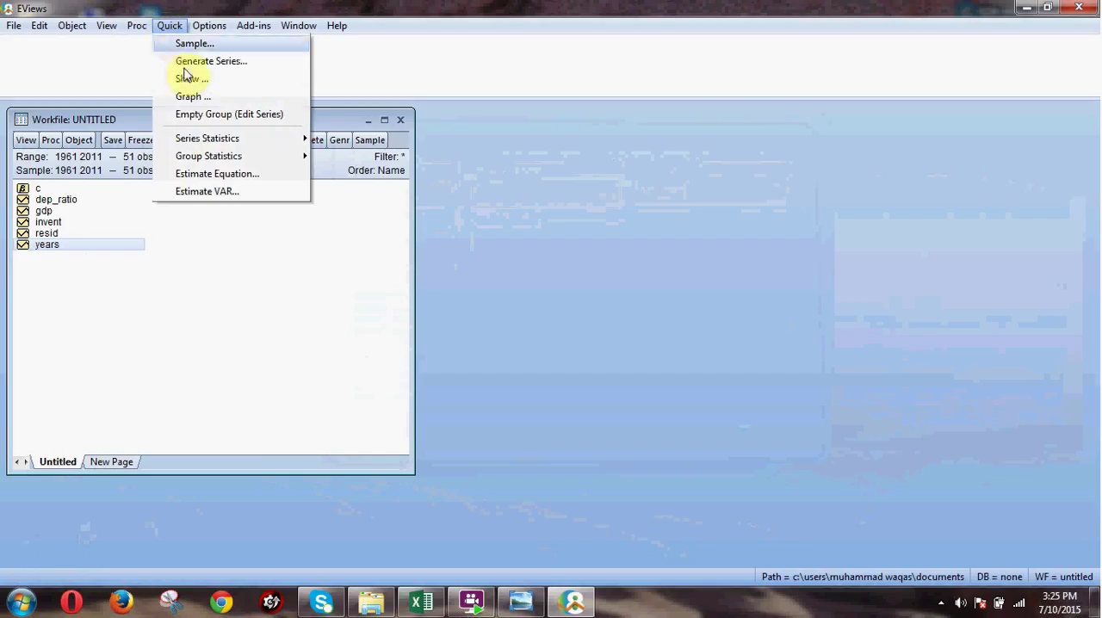
{"action": "left_click", "coordinate": [213, 175]}
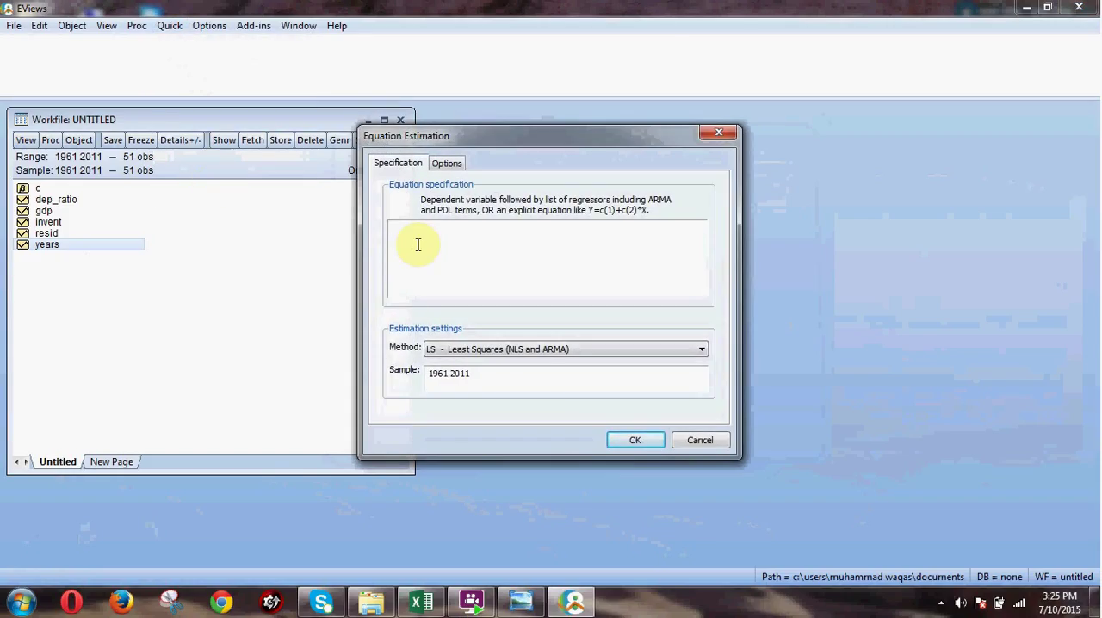
{"action": "left_click", "coordinate": [548, 351]}
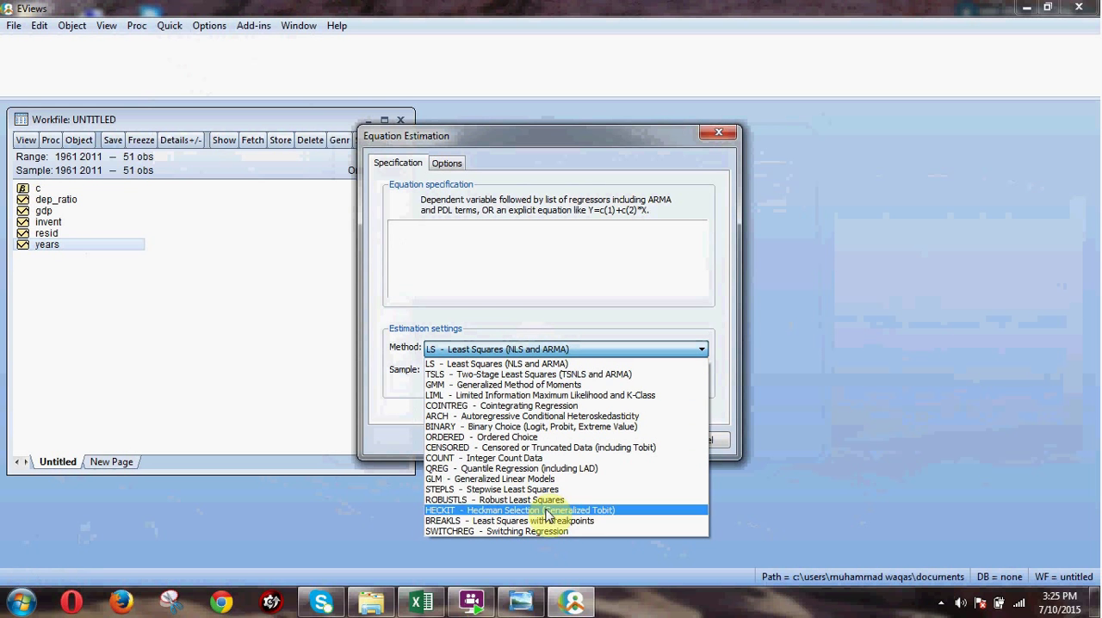
{"action": "left_click", "coordinate": [557, 369]}
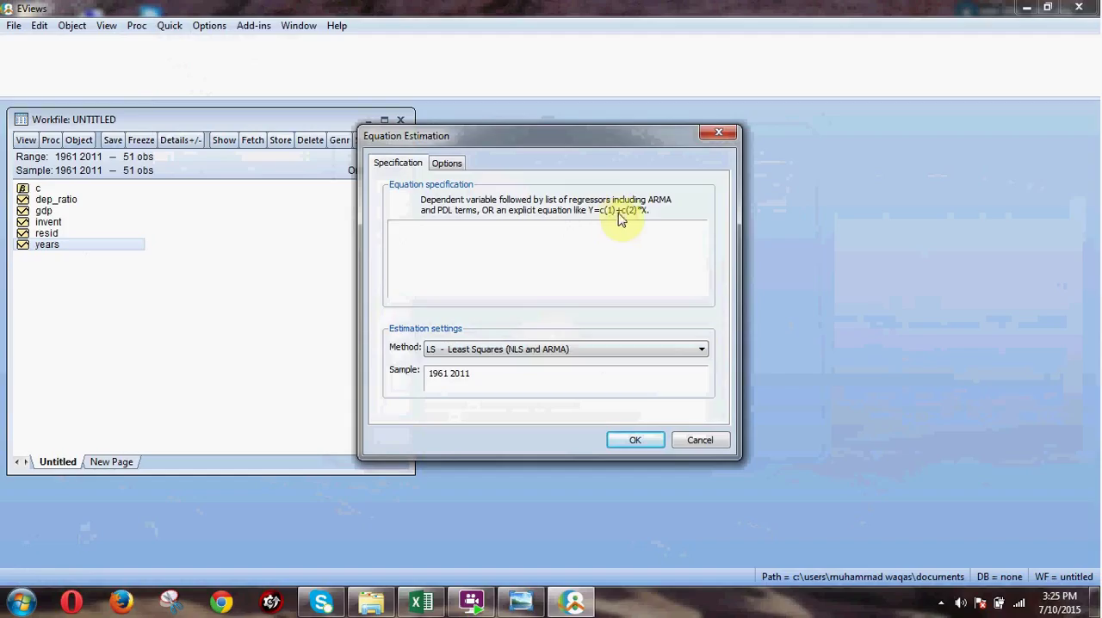
Enter the equation specification gdp c dep_ratio invent, with gdp as the dependent variable.
{"action": "left_click", "coordinate": [531, 244]}
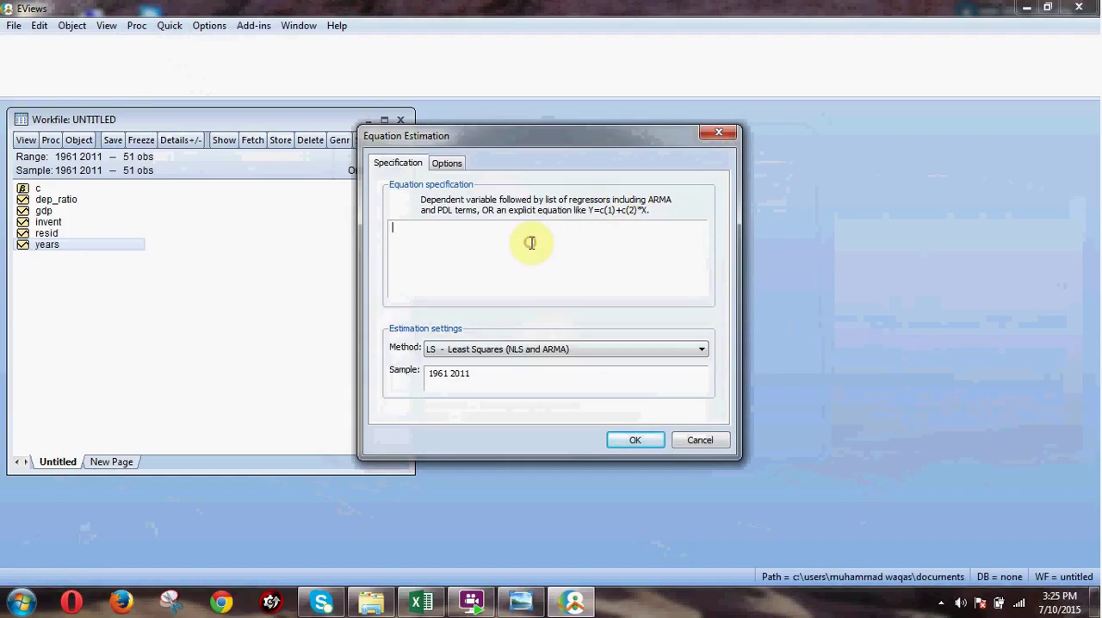
{"action": "type", "text": "gdp"}
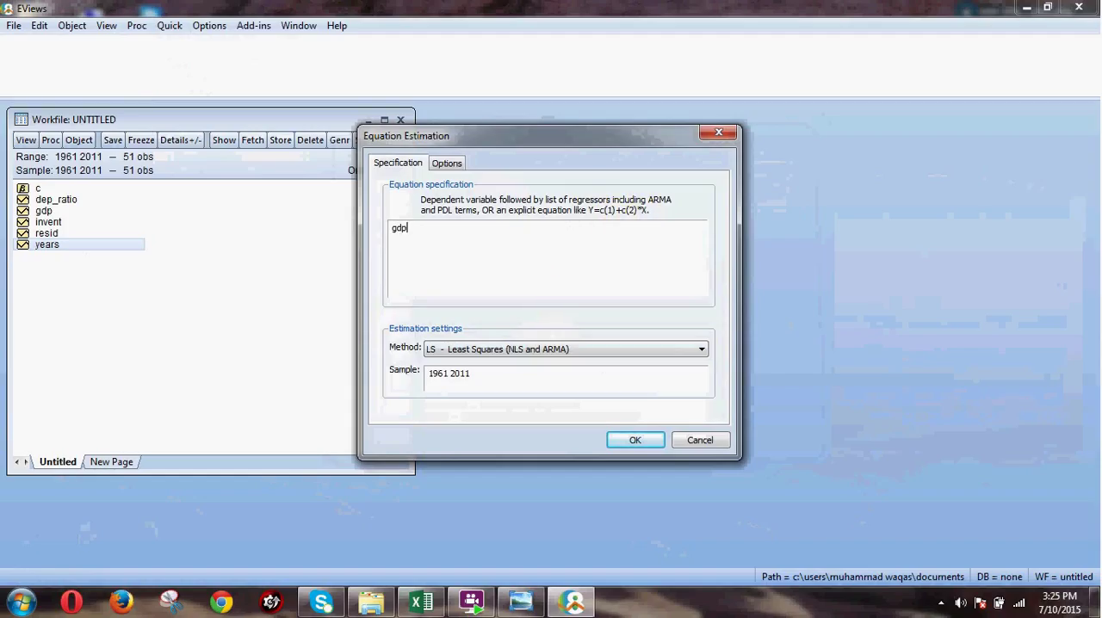
{"action": "type", "text": " c"}
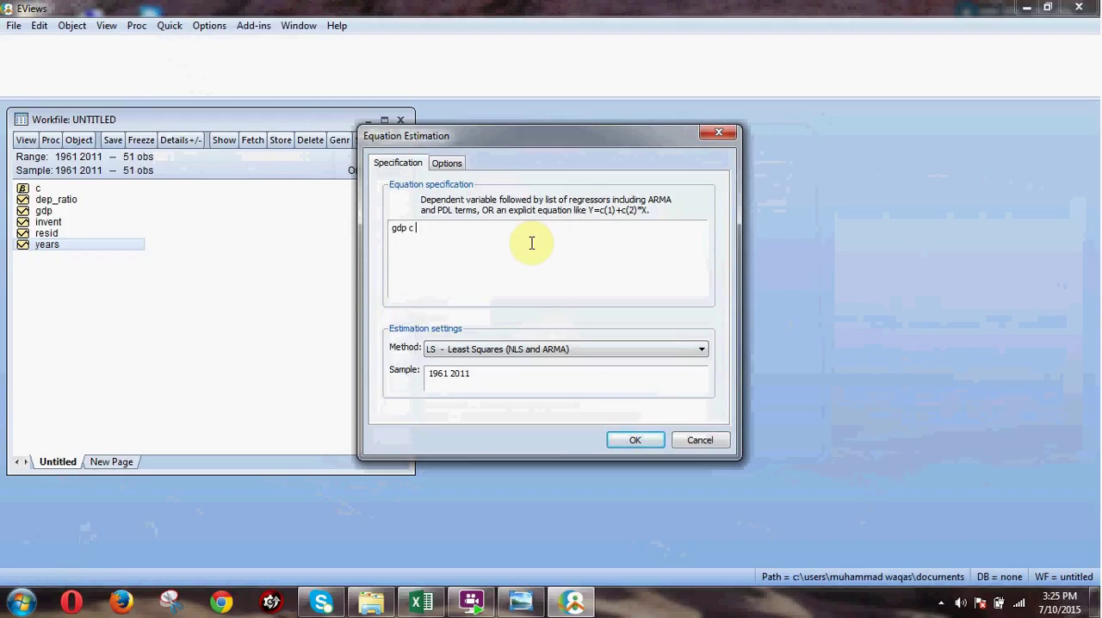
{"action": "type", "text": " de"}
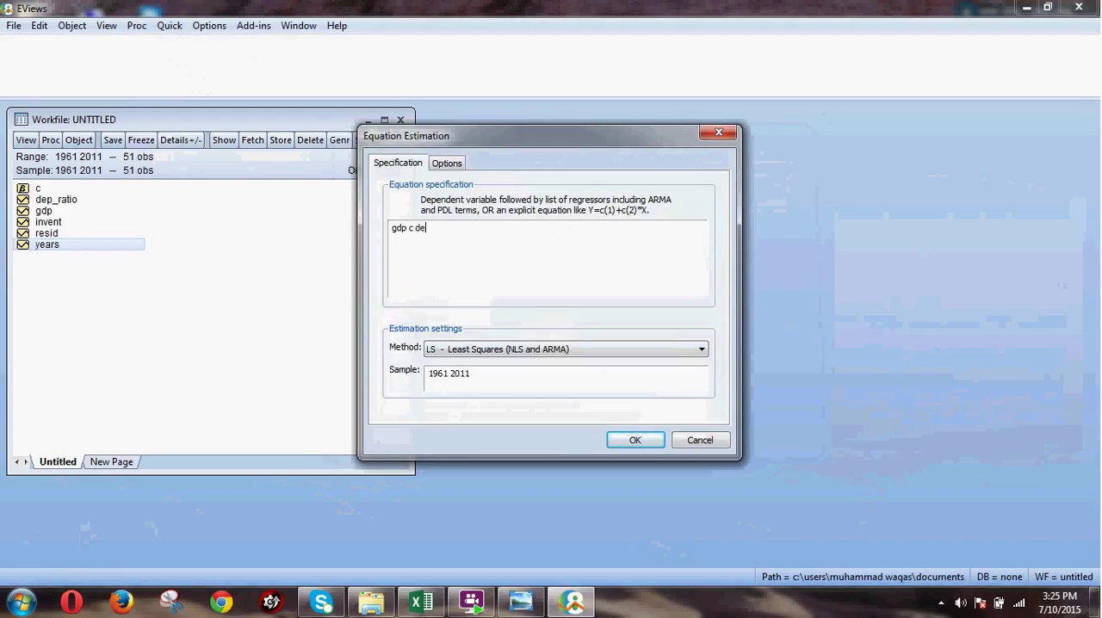
{"action": "type", "text": "p_ration"}
{"action": "key", "text": "BackSpace"}
{"action": "type", "text": "invent"}
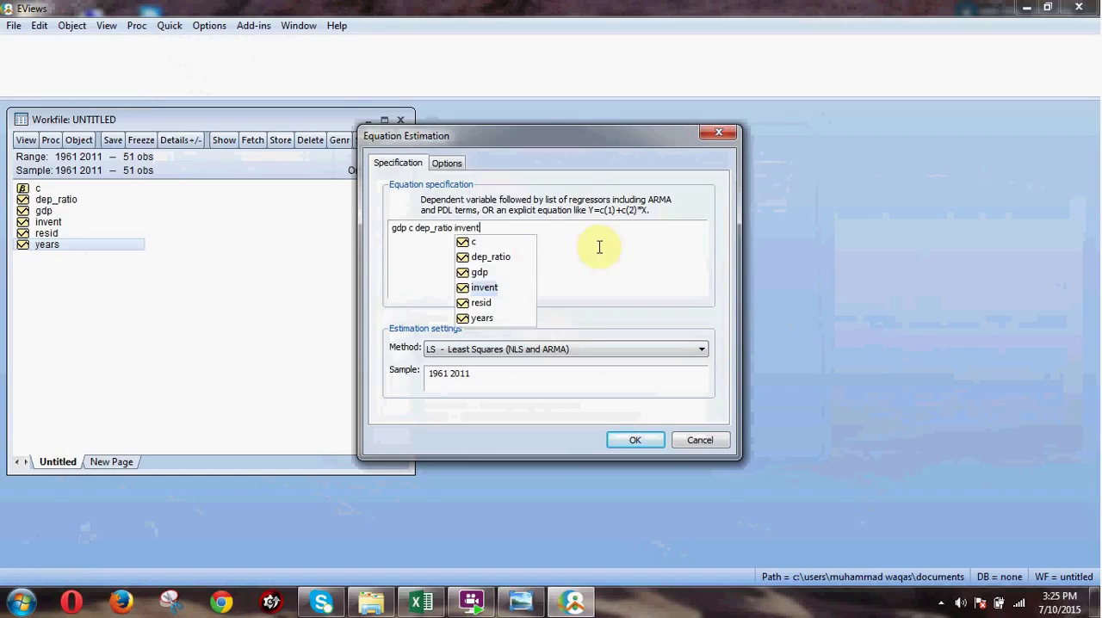
{"action": "left_click", "coordinate": [598, 247]}
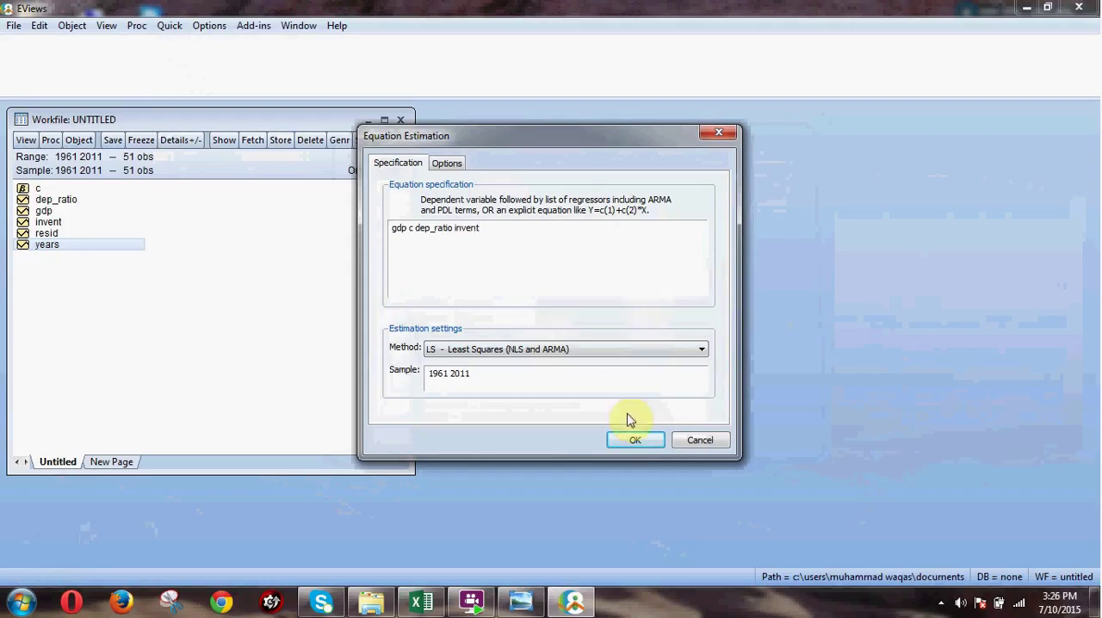
Run the least squares estimation over the 1961 2011 sample and check the Prob. values of all three regressors.
{"action": "left_click", "coordinate": [627, 444]}
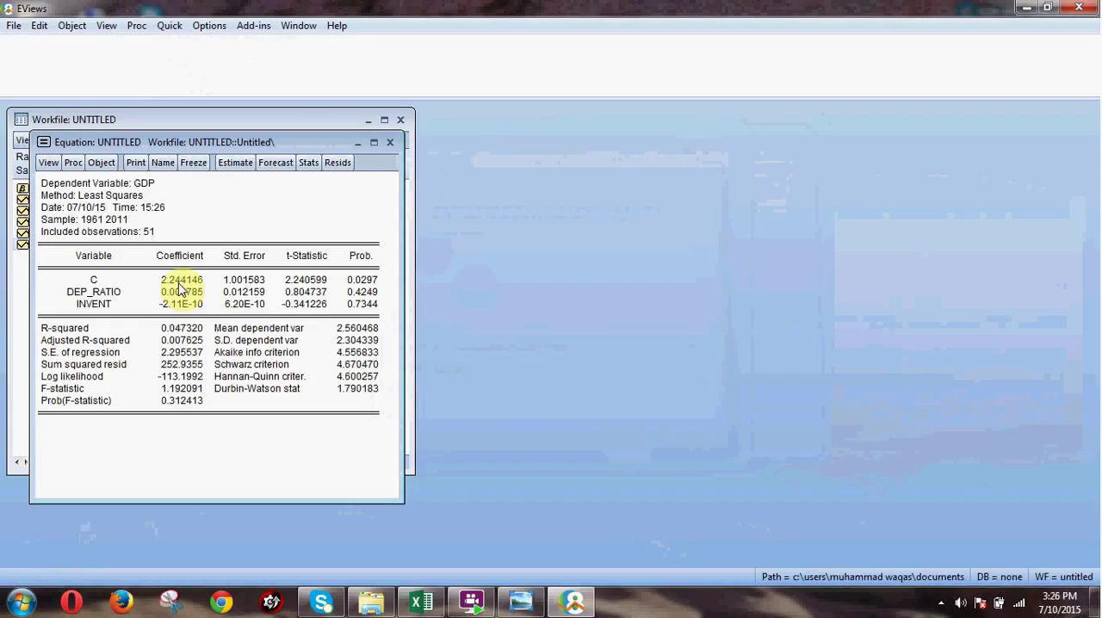
{"action": "left_click", "coordinate": [368, 282]}
{"action": "left_click_drag", "start_coordinate": [374, 293], "coordinate": [368, 311]}
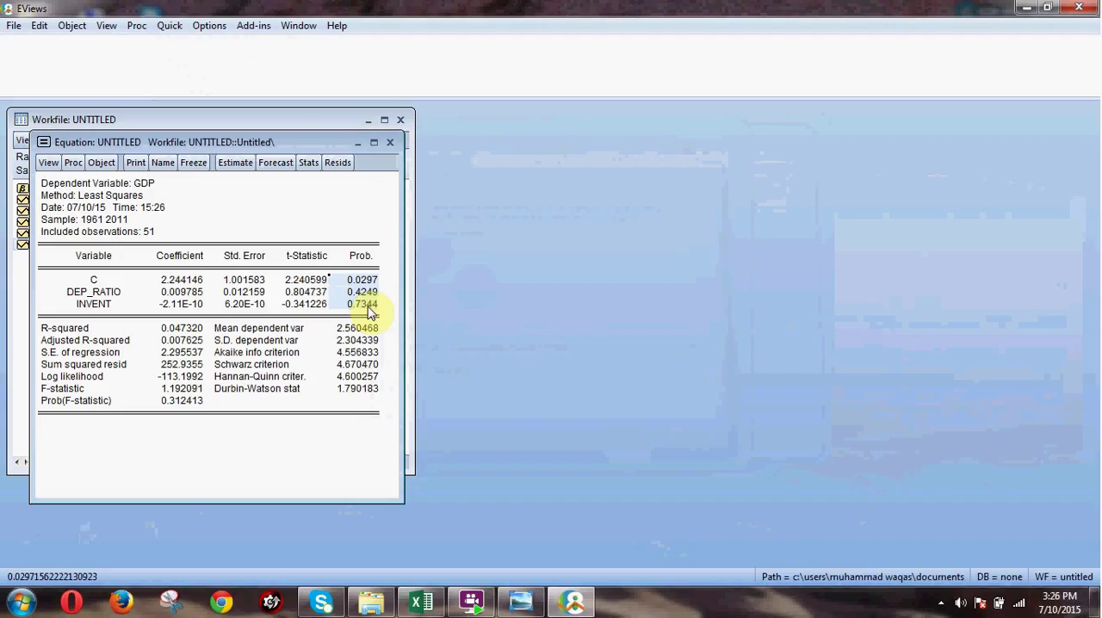
{"action": "left_click", "coordinate": [940, 605]}
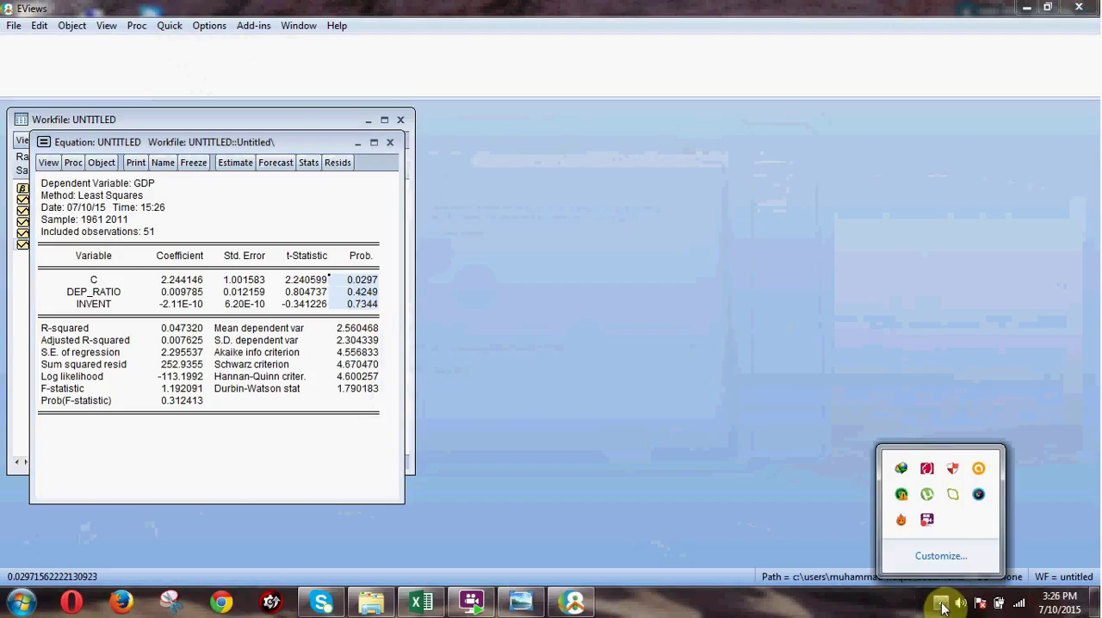
{"action": "right_click", "coordinate": [928, 522]}
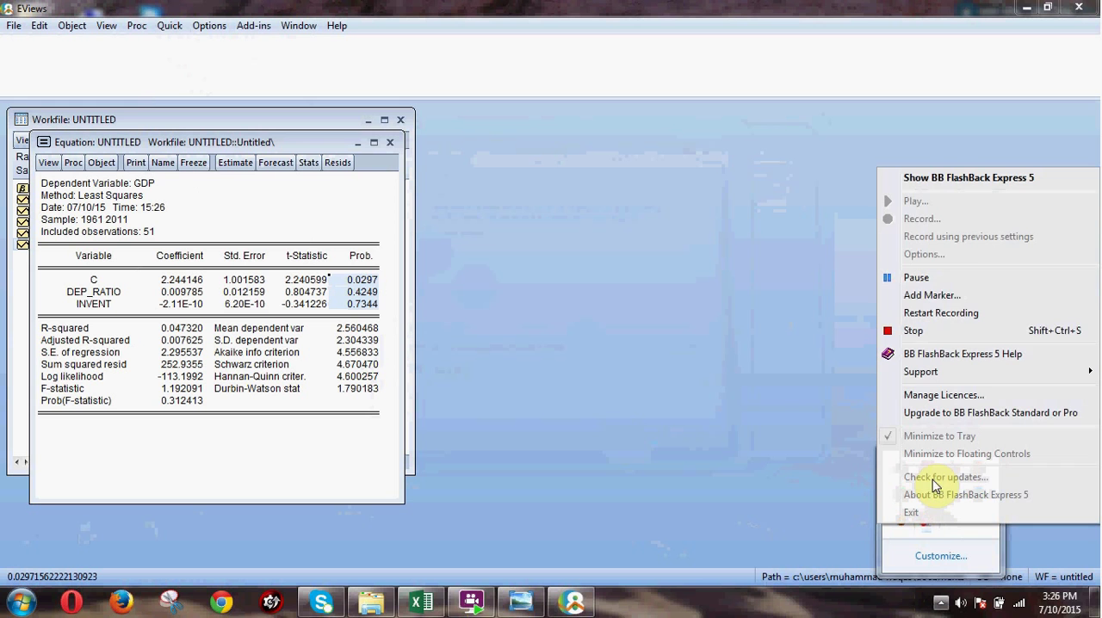
{"action": "left_click", "coordinate": [954, 285]}
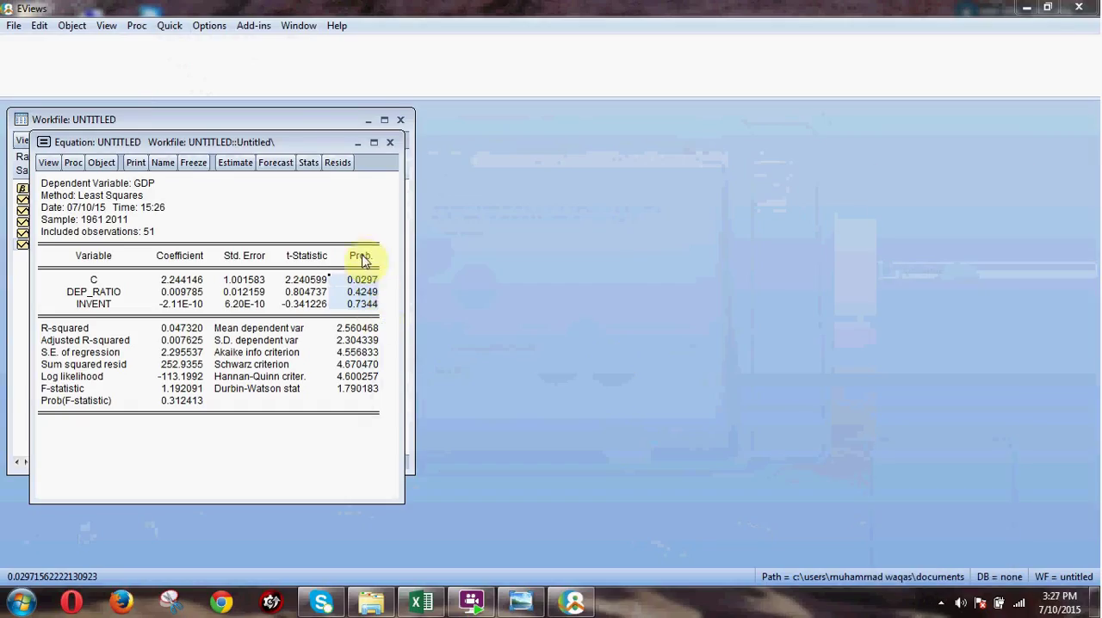
Examine the Prob. values of INVENT and DEP_RATIO in the regression output for significance.
{"action": "left_click", "coordinate": [367, 307]}
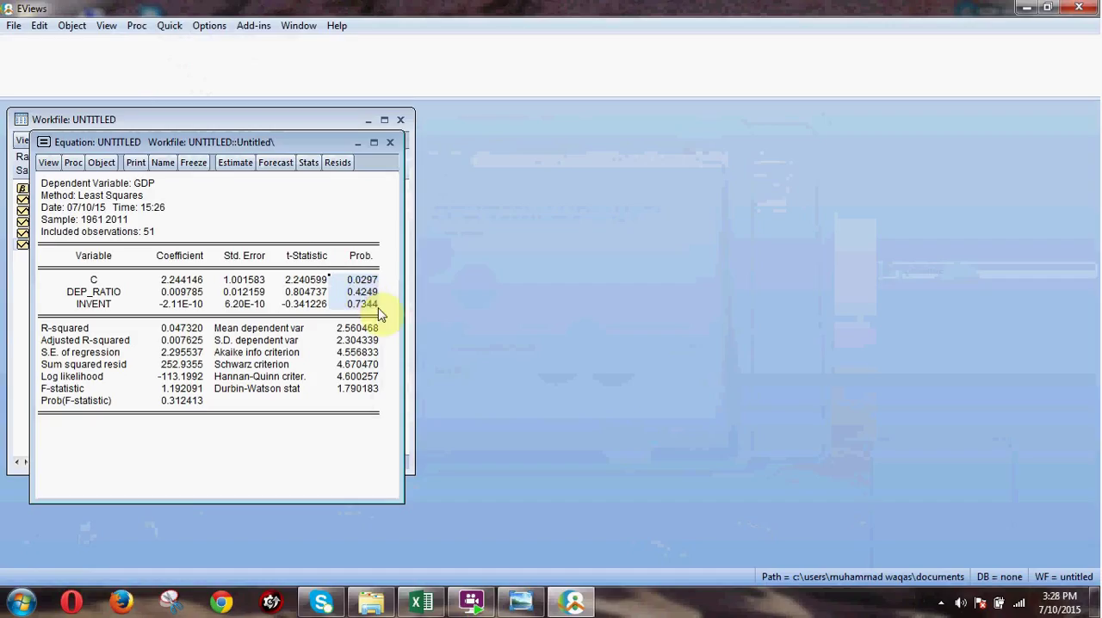
{"action": "left_click", "coordinate": [365, 305]}
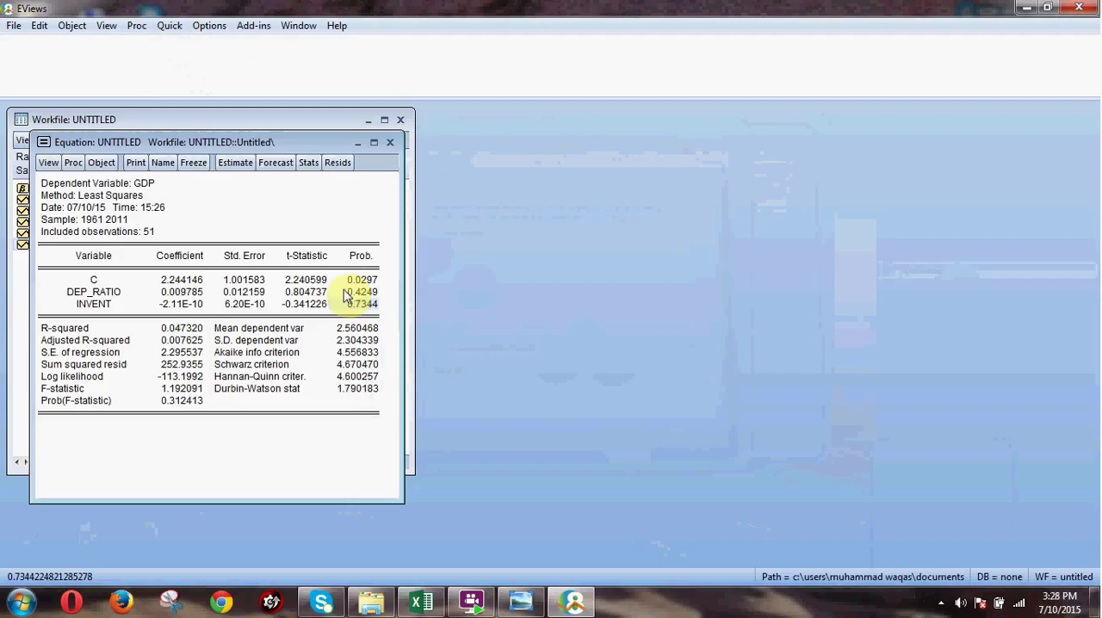
{"action": "left_click_drag", "start_coordinate": [361, 292], "coordinate": [375, 310]}
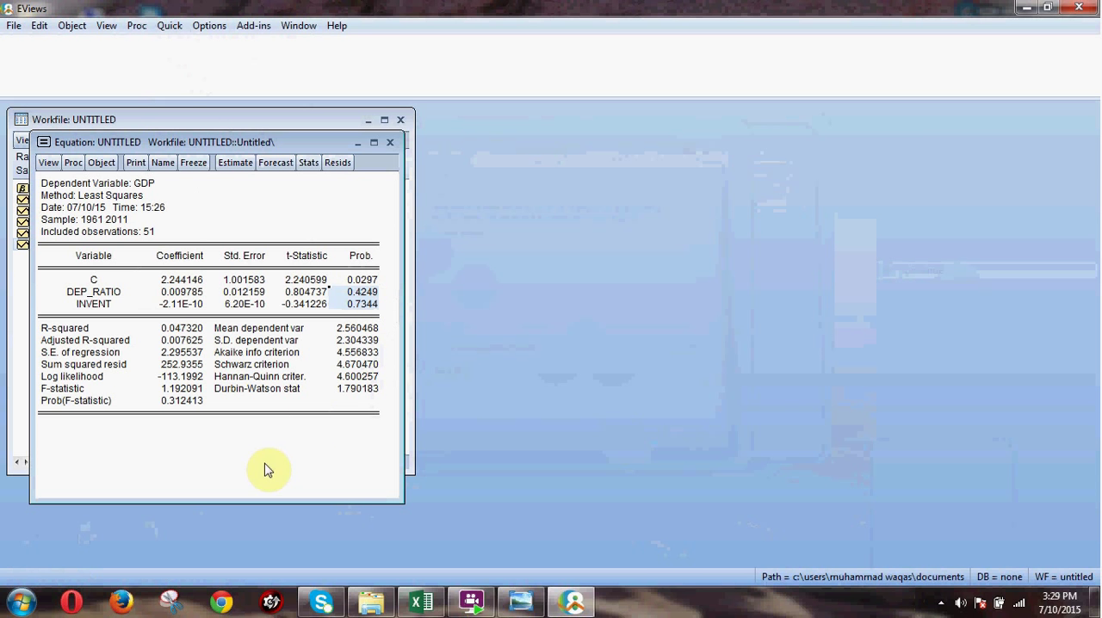
Leave EViews and open Application of Simple OLS.docx in Word from Uni (D:), Tests Of Econometircs, OLS folder.
{"action": "left_click", "coordinate": [1026, 8]}
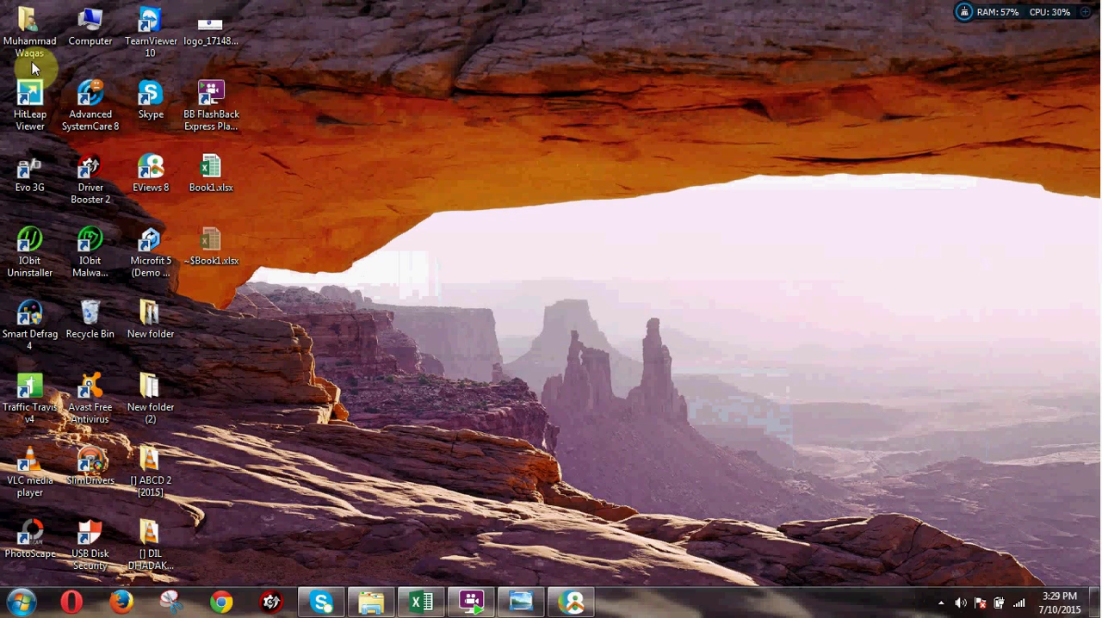
{"action": "double_click", "coordinate": [90, 30]}
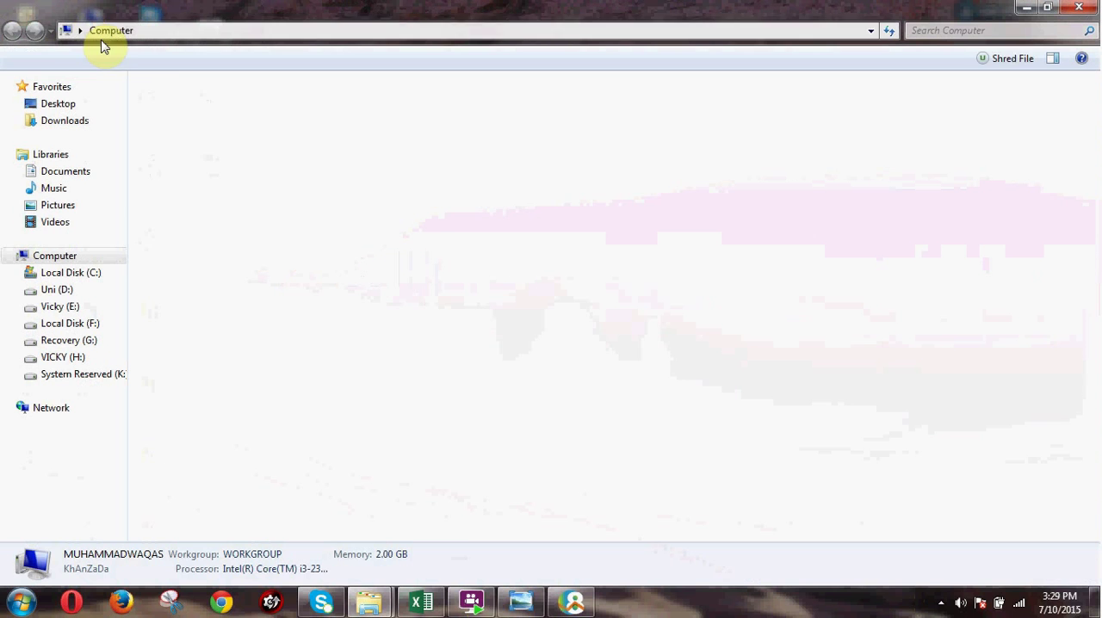
{"action": "left_click", "coordinate": [474, 121]}
{"action": "double_click", "coordinate": [474, 121]}
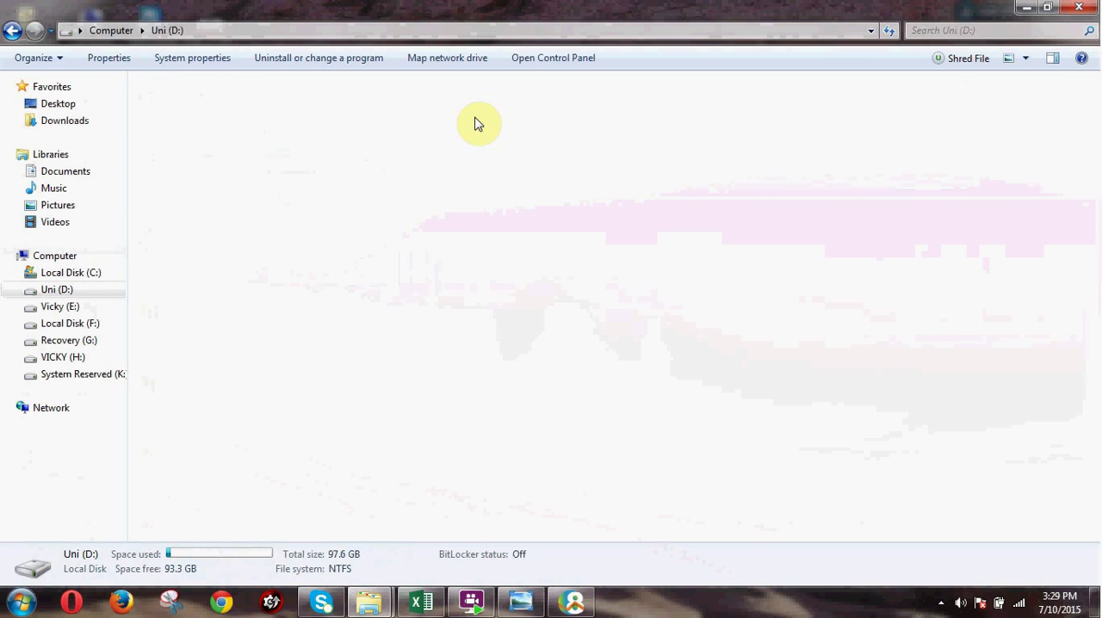
{"action": "double_click", "coordinate": [415, 247]}
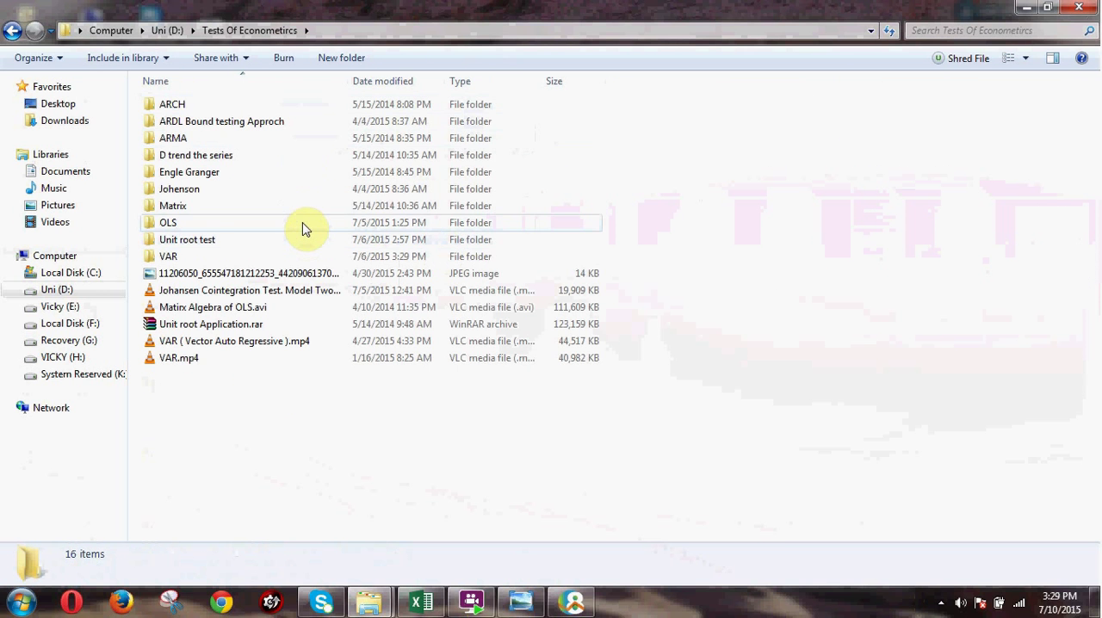
{"action": "double_click", "coordinate": [302, 222]}
{"action": "left_click", "coordinate": [282, 112]}
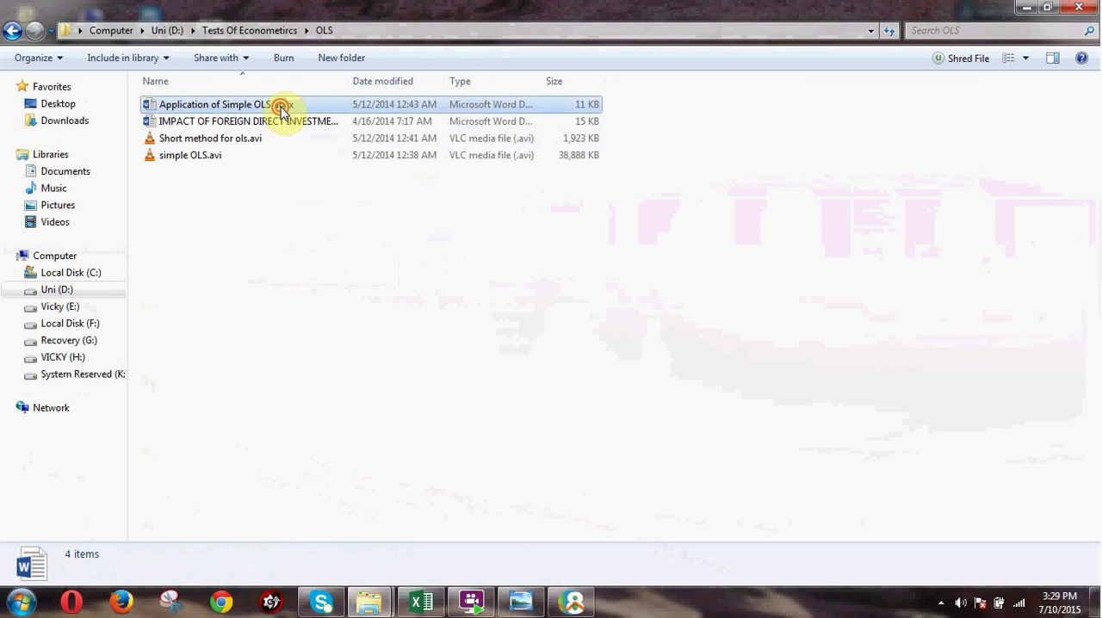
{"action": "double_click", "coordinate": [282, 109]}
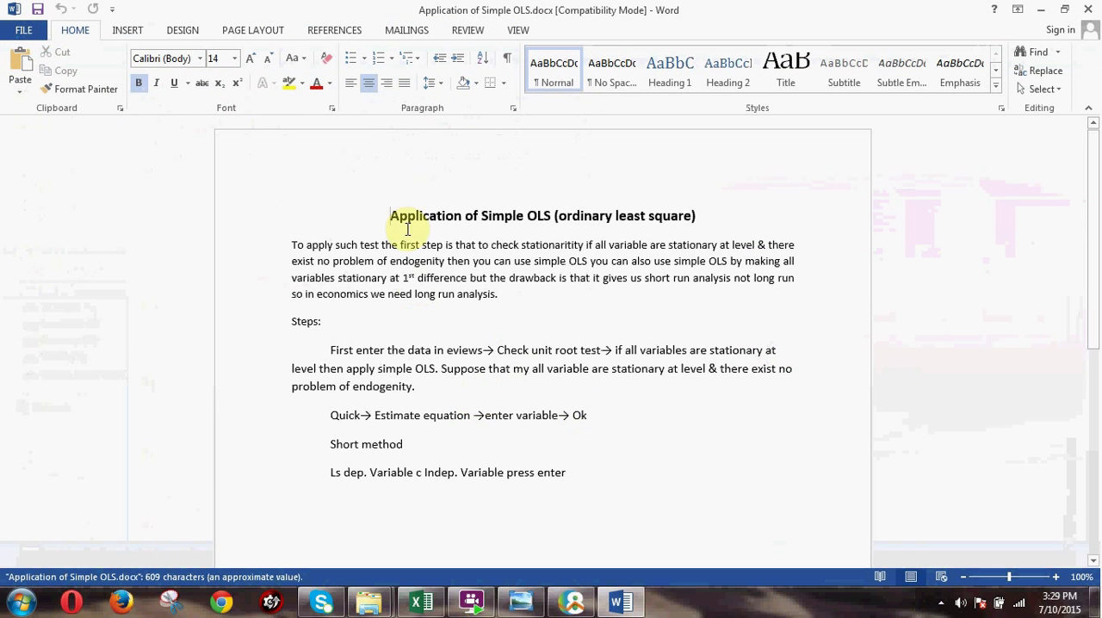
Read the introductory paragraph's conditions on stationarity at level and endogeneity for simple OLS, and close the document.
{"action": "left_click", "coordinate": [493, 297], "text": "shift"}
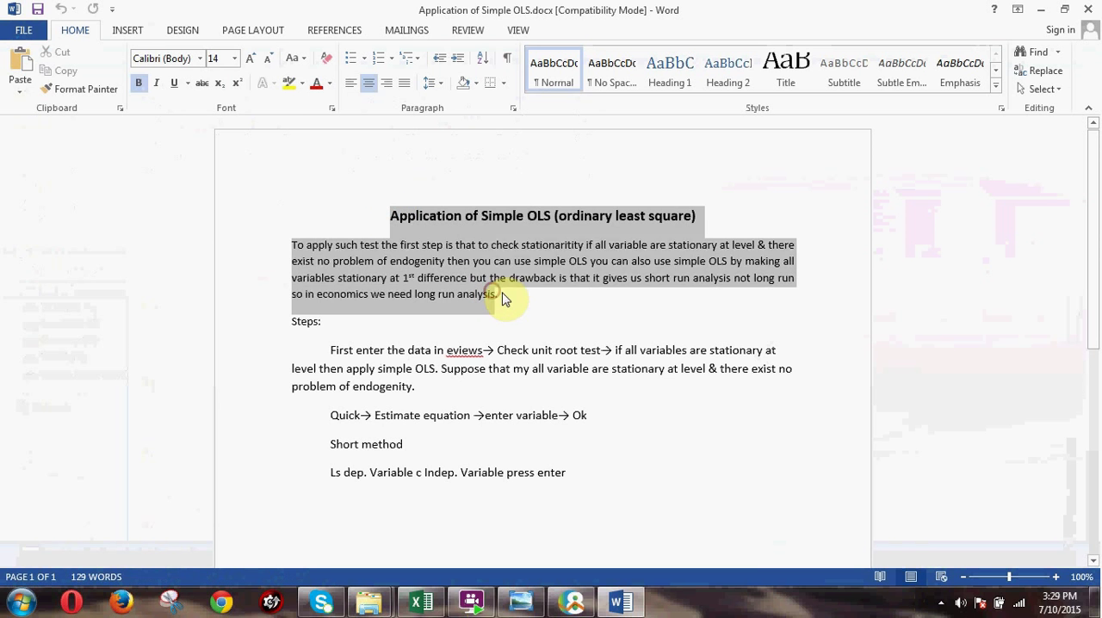
{"action": "left_click", "coordinate": [565, 326]}
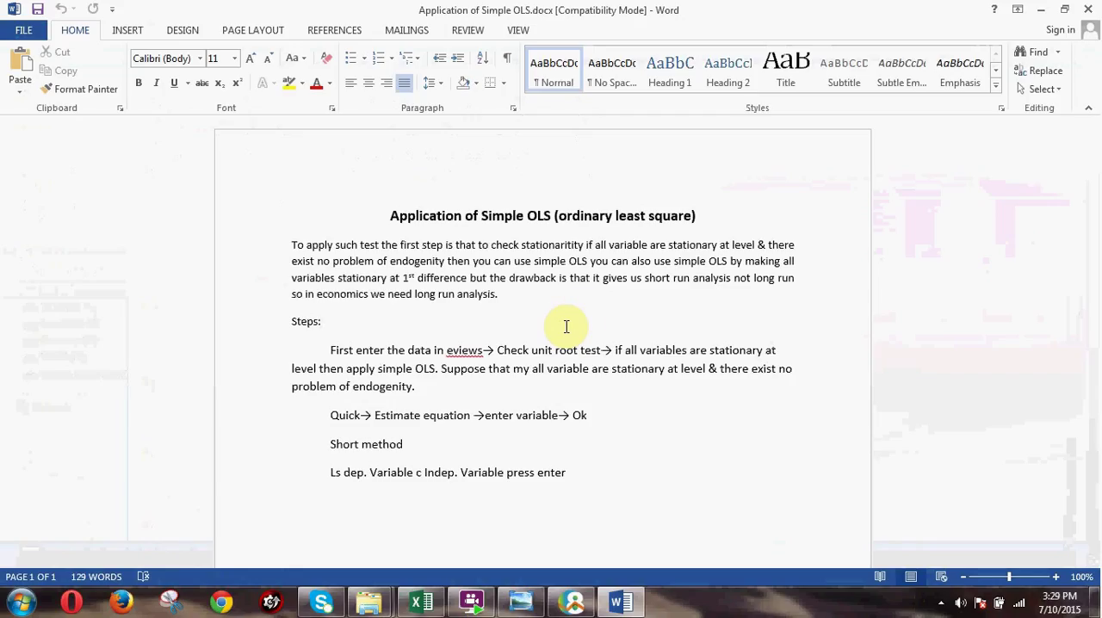
{"action": "left_click", "coordinate": [669, 243]}
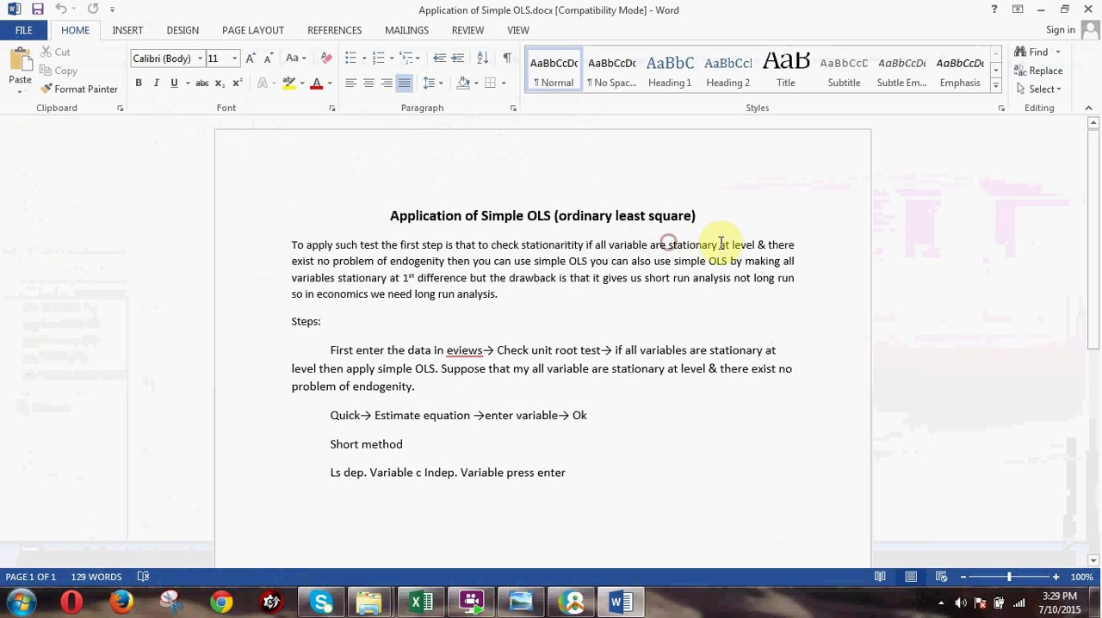
{"action": "left_click_drag", "start_coordinate": [755, 243], "coordinate": [595, 248]}
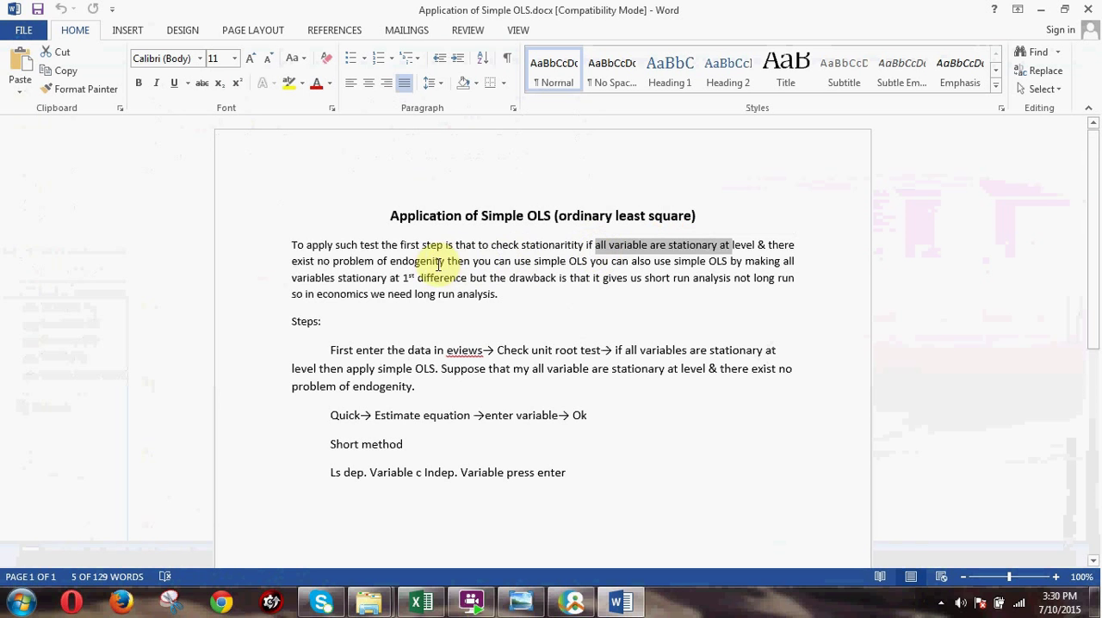
{"action": "left_click_drag", "start_coordinate": [374, 260], "coordinate": [478, 264]}
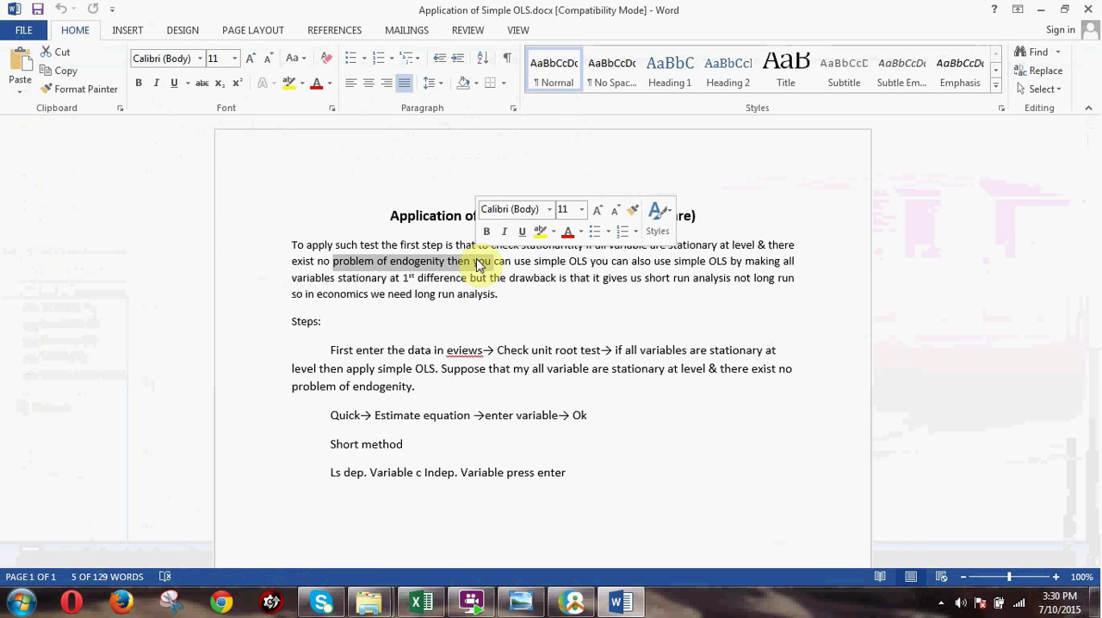
{"action": "left_click", "coordinate": [1091, 8]}
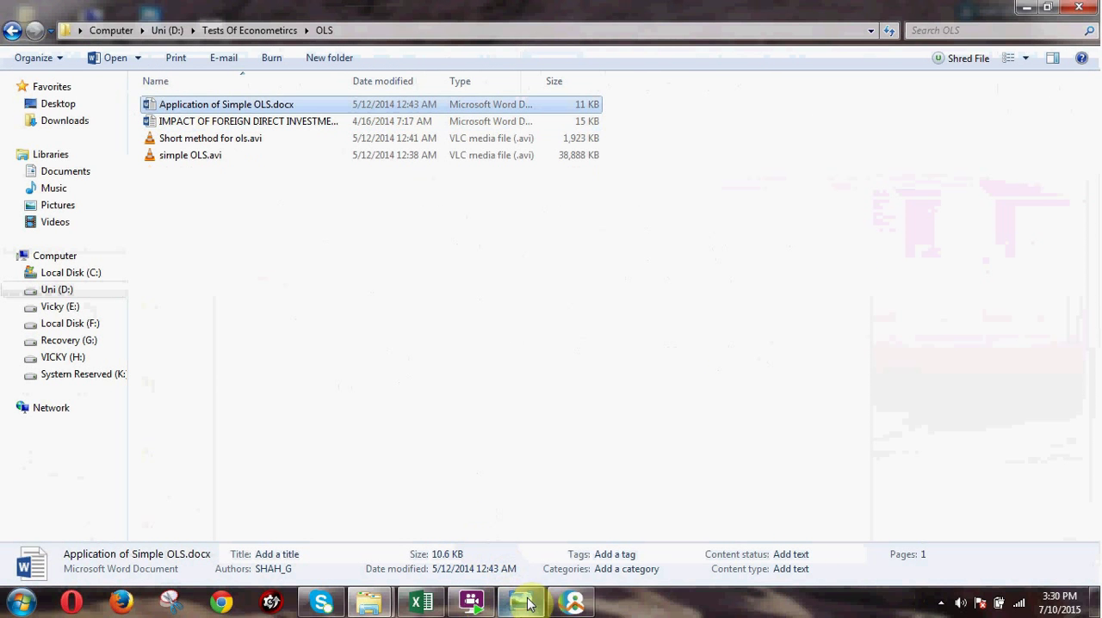
Switch back to EViews and examine the regressors' Prob. values, R-squared, F-statistic and Prob(F-statistic) of the estimated equation.
{"action": "left_click", "coordinate": [521, 603]}
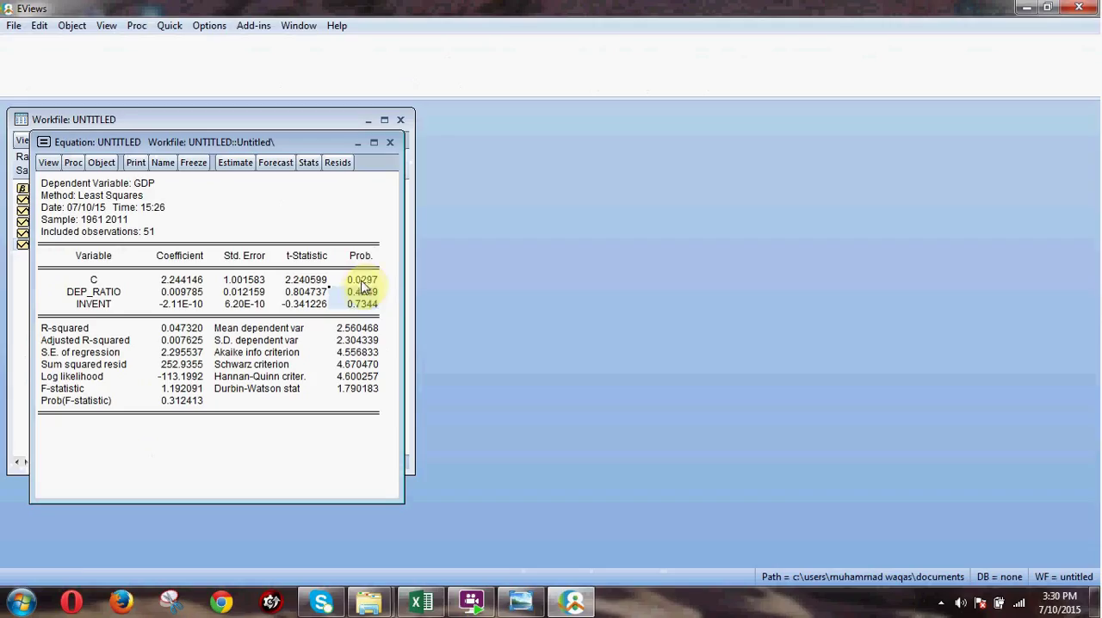
{"action": "left_click_drag", "start_coordinate": [344, 296], "coordinate": [375, 310]}
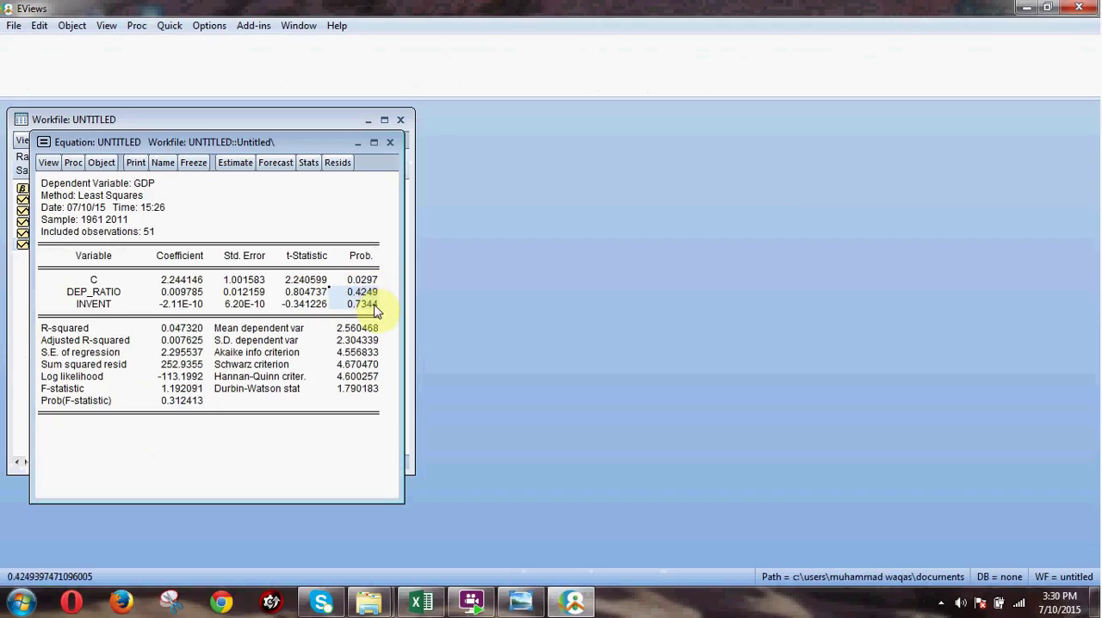
{"action": "left_click", "coordinate": [162, 330]}
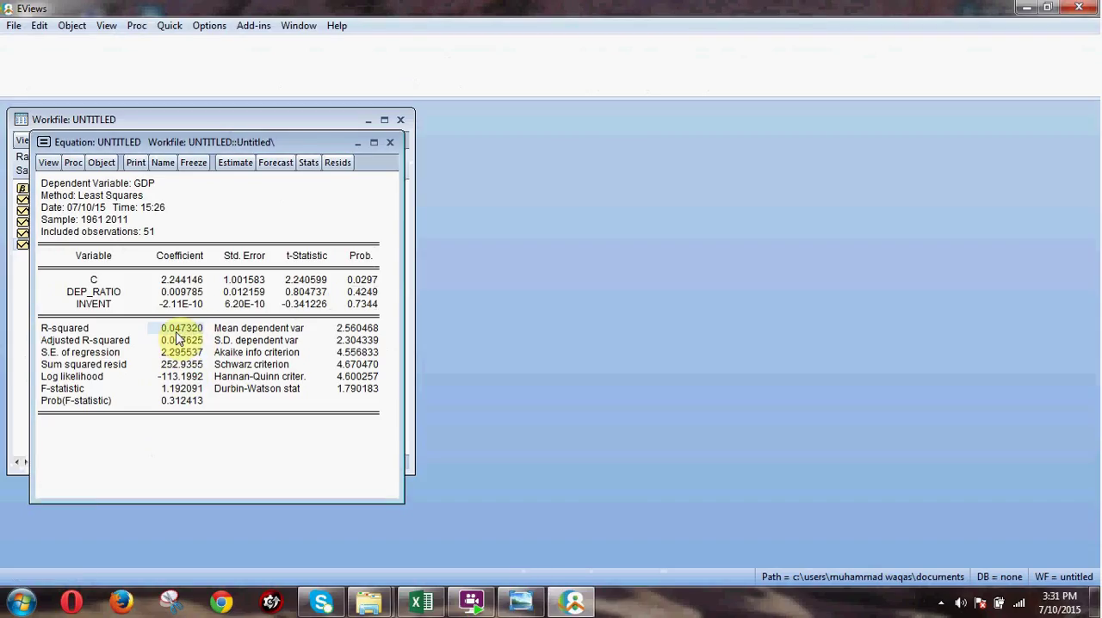
{"action": "left_click", "coordinate": [179, 389]}
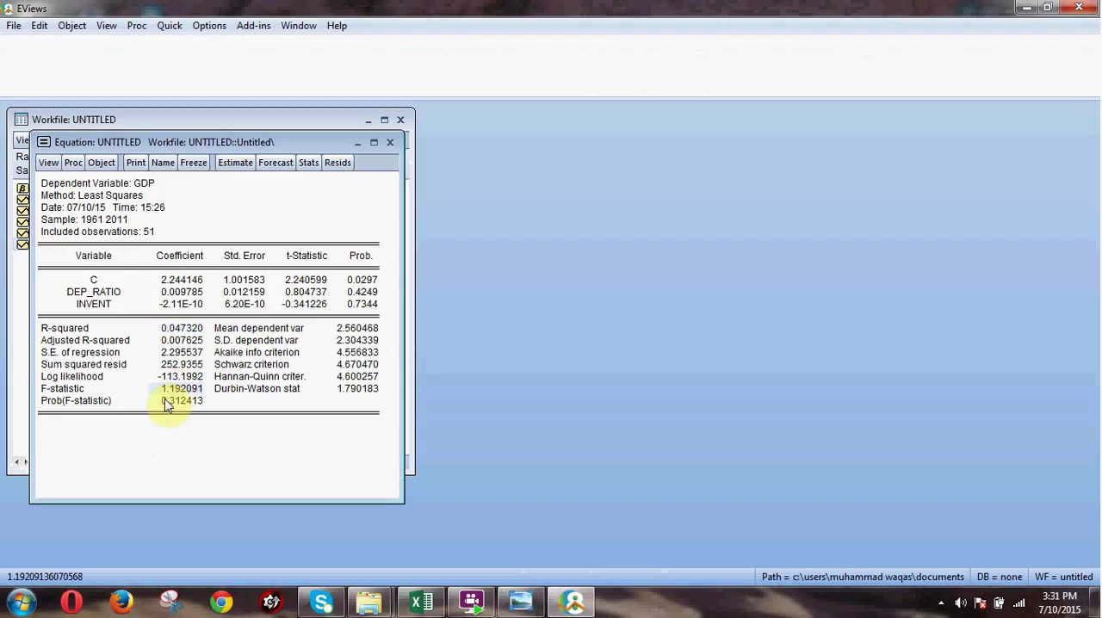
{"action": "left_click", "coordinate": [166, 403]}
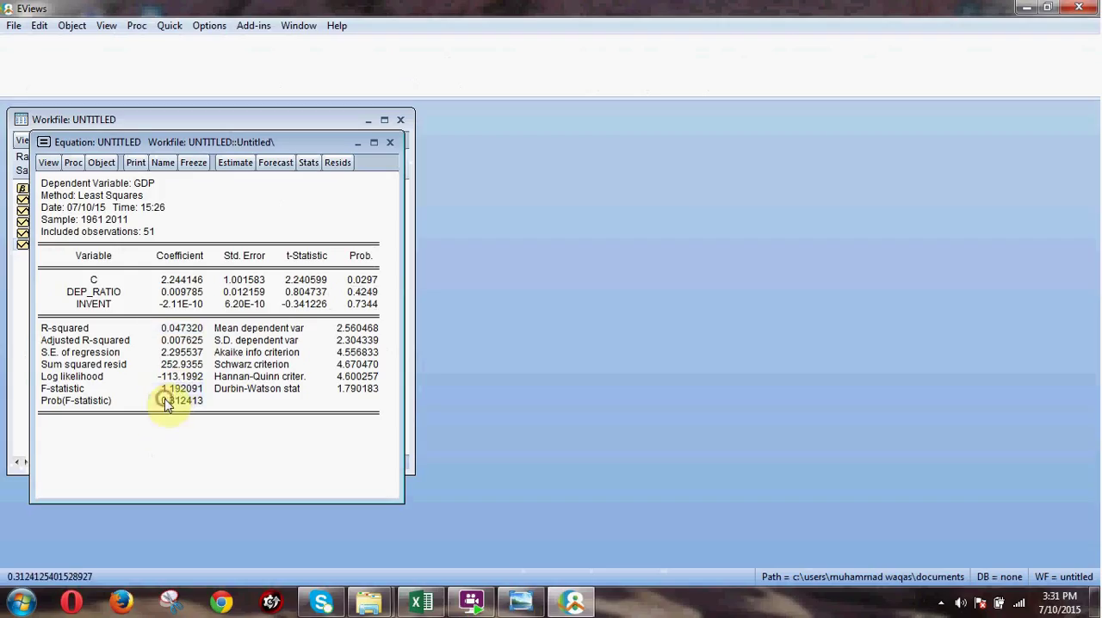
{"action": "left_click", "coordinate": [181, 329]}
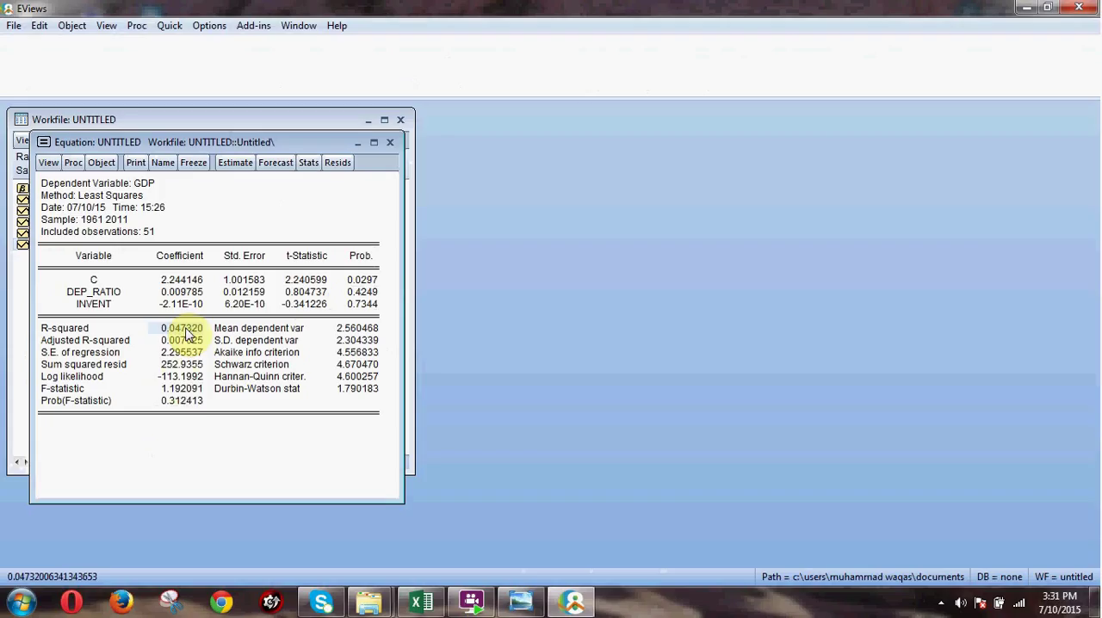
{"action": "left_click", "coordinate": [187, 401]}
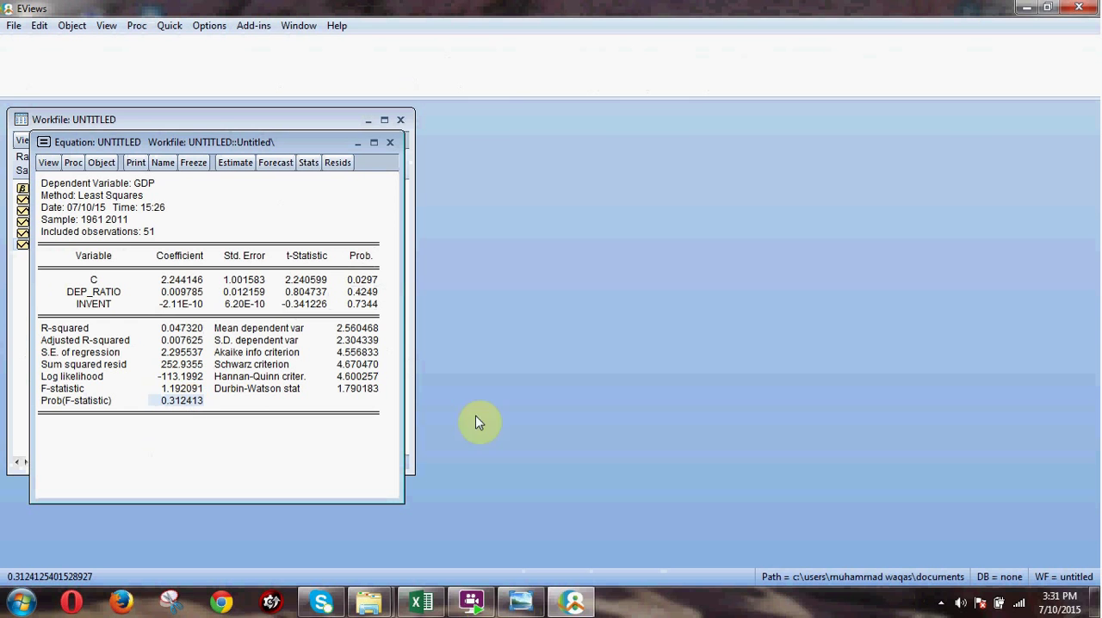
{"action": "left_click", "coordinate": [941, 602]}
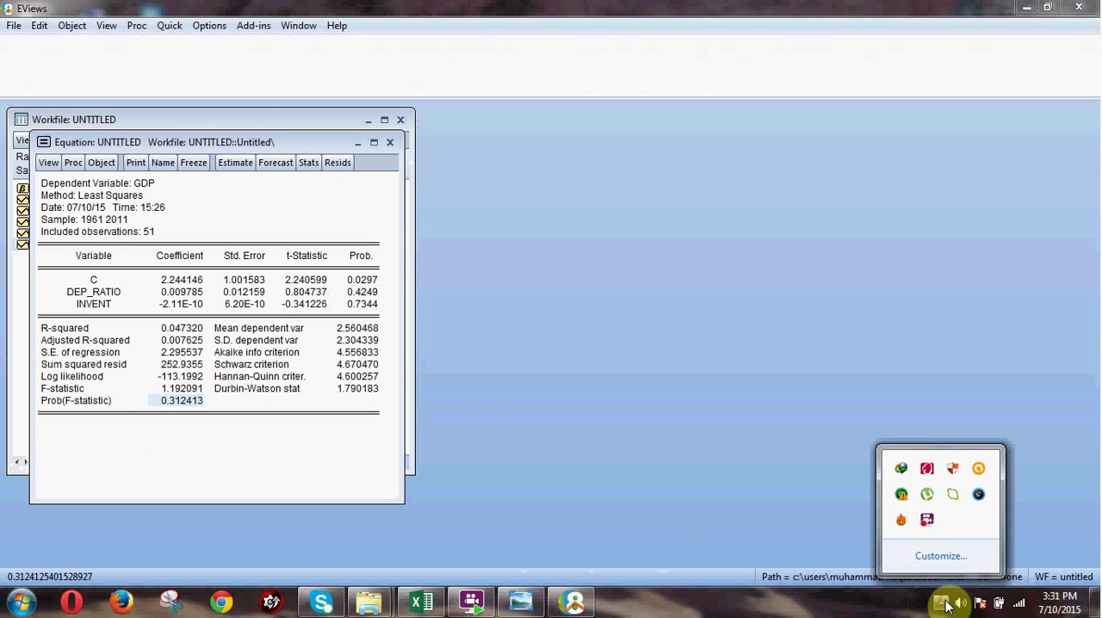
{"action": "right_click", "coordinate": [928, 520]}
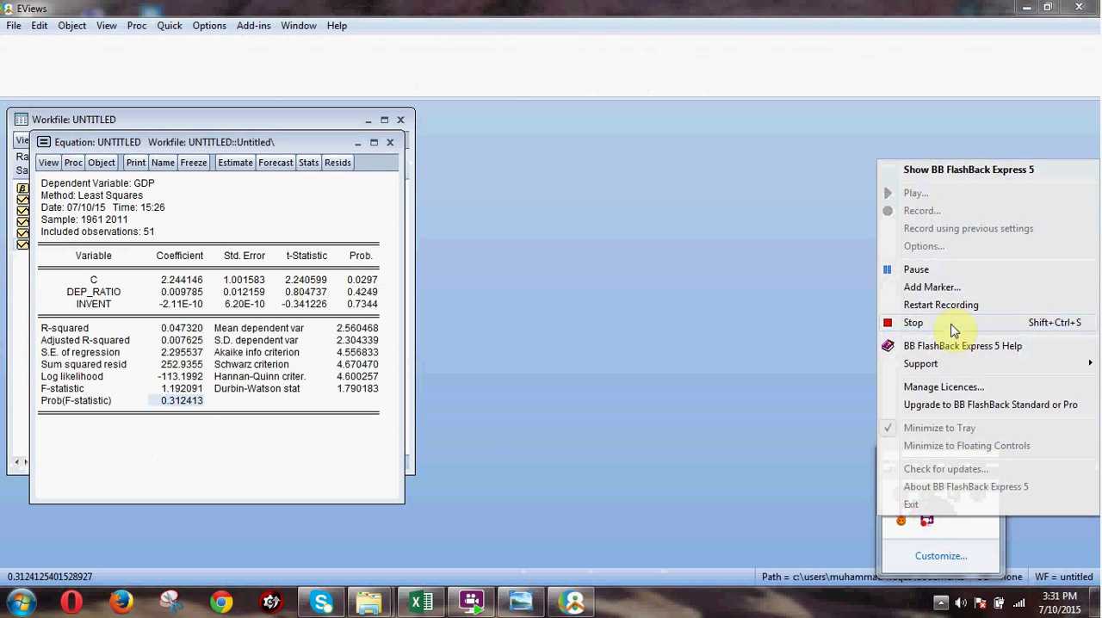